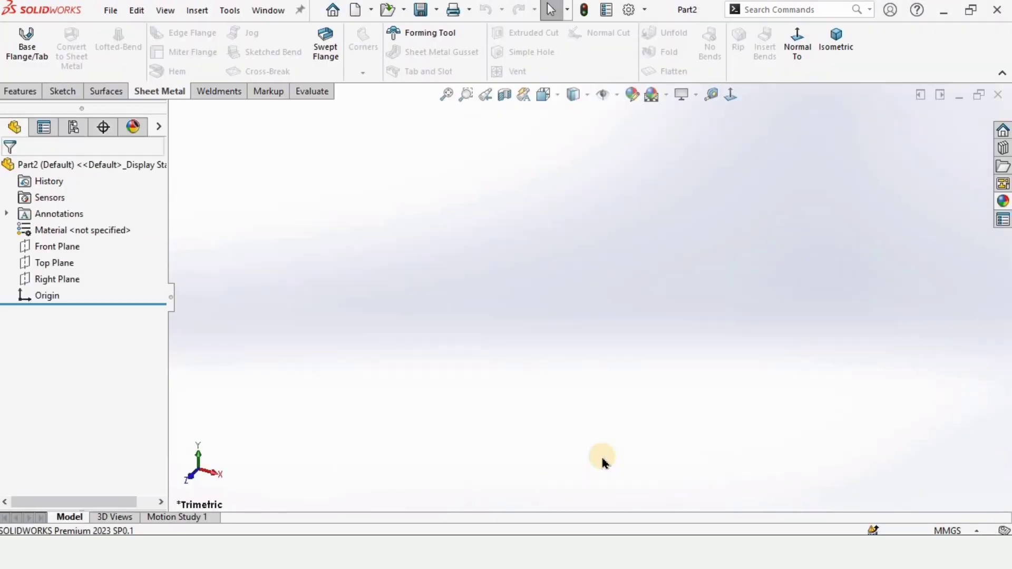
Apply the Plain White scene to the viewport and check the document's MMGS unit system
click(667, 97)
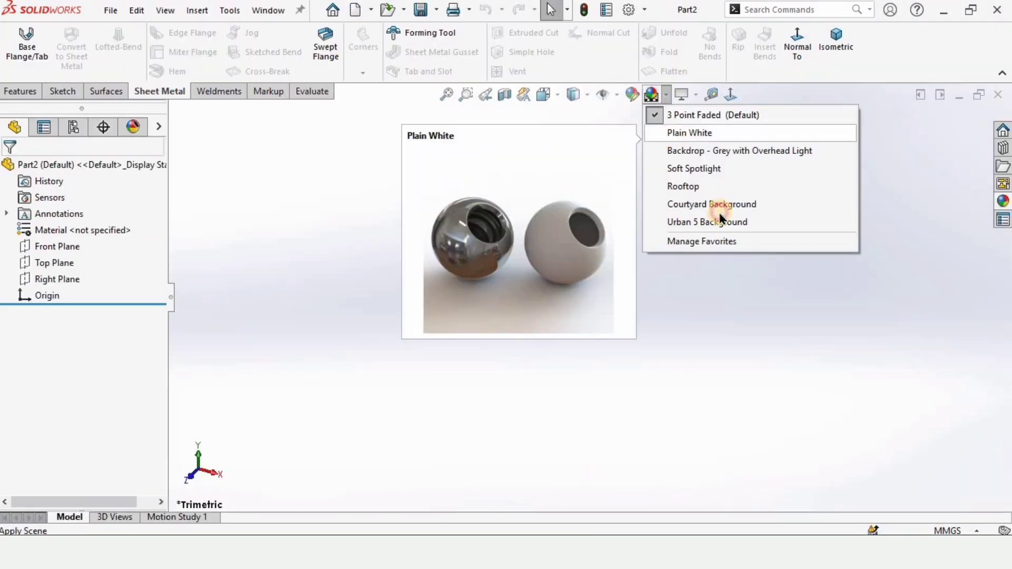
click(704, 134)
click(963, 528)
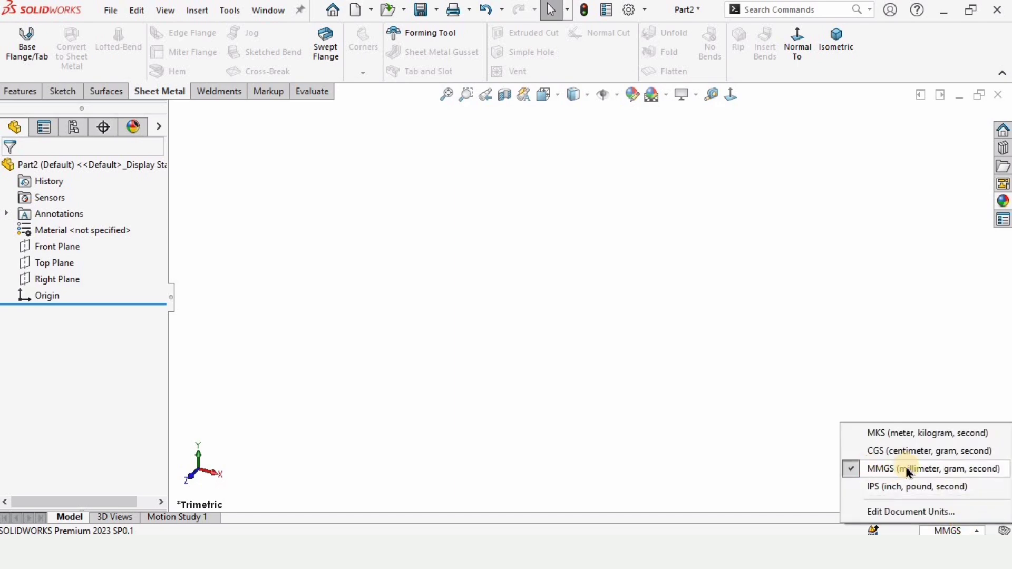
click(569, 415)
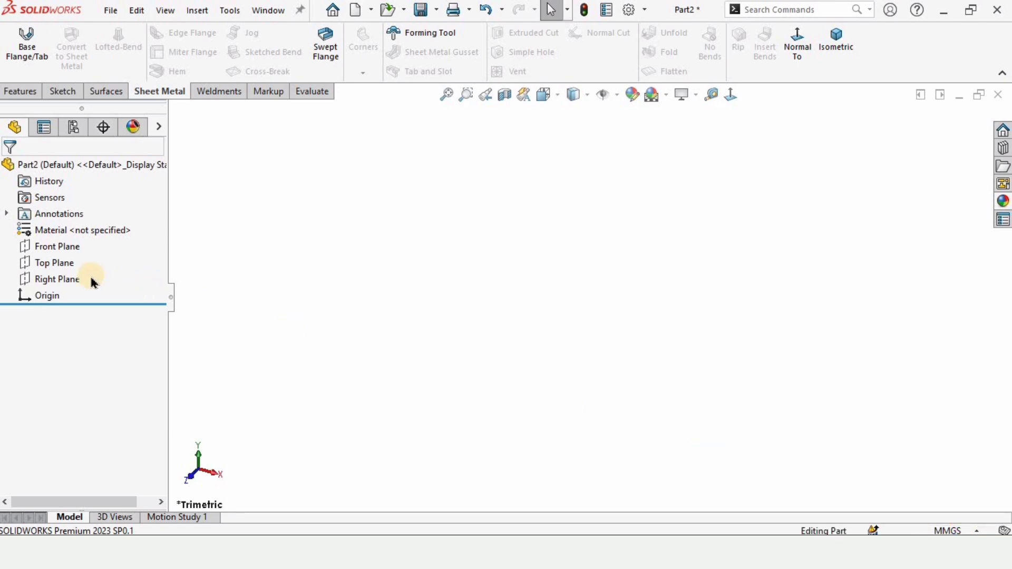
Start a sketch on the Top Plane and draw a center rectangle about 177 mm wide, centered on the origin
click(49, 263)
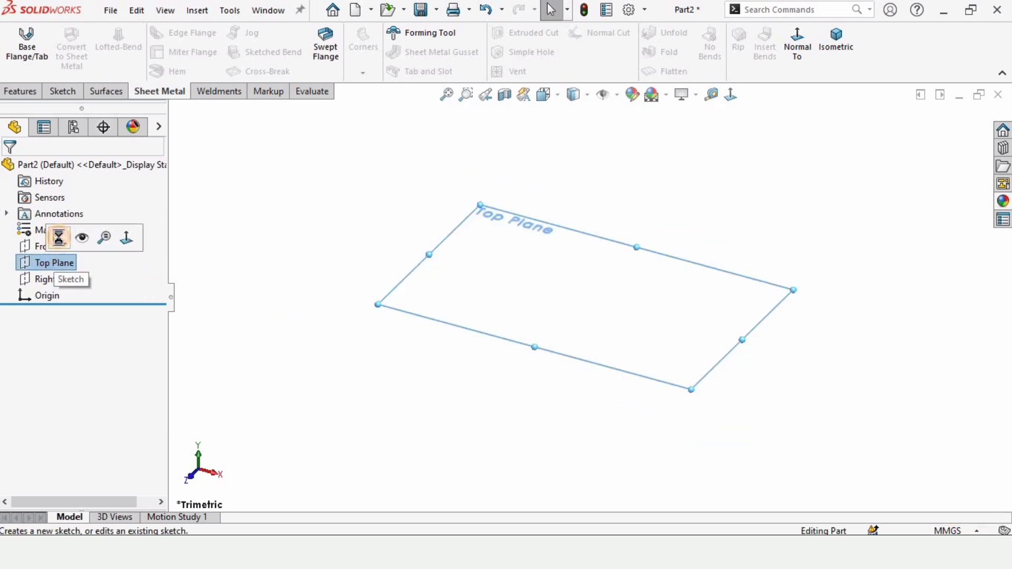
click(59, 238)
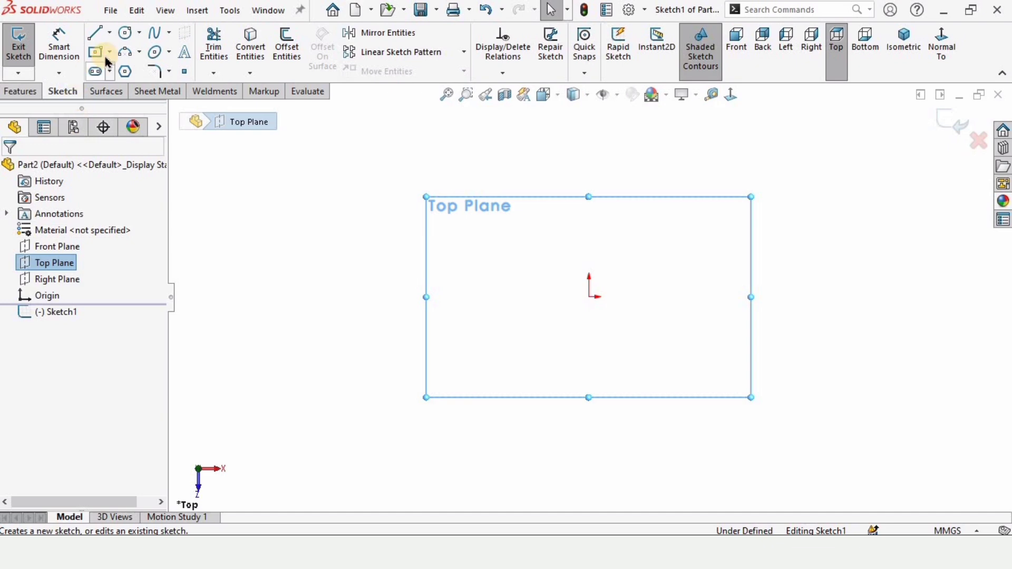
click(109, 52)
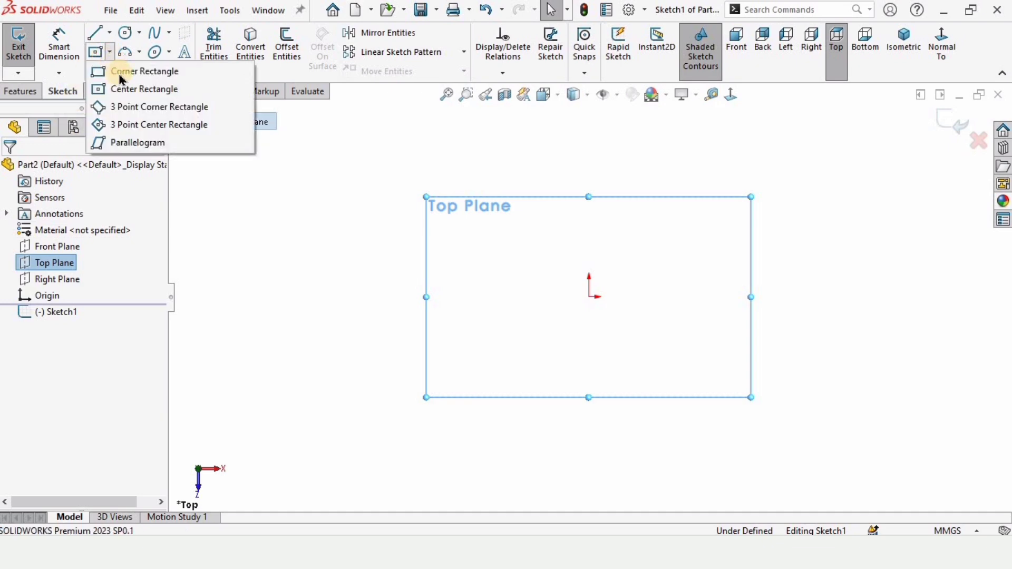
click(159, 95)
click(589, 297)
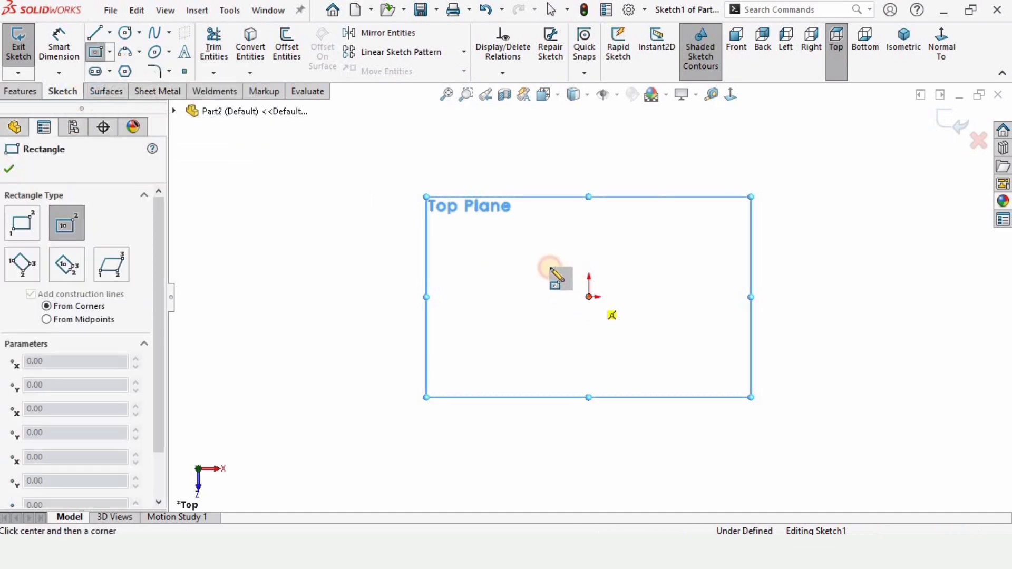
click(427, 182)
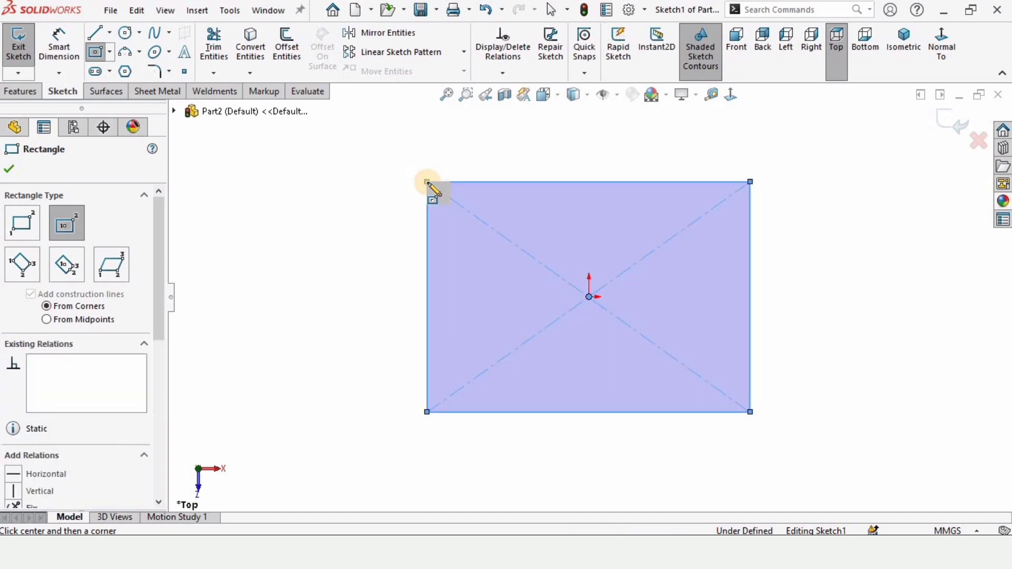
key(Escape)
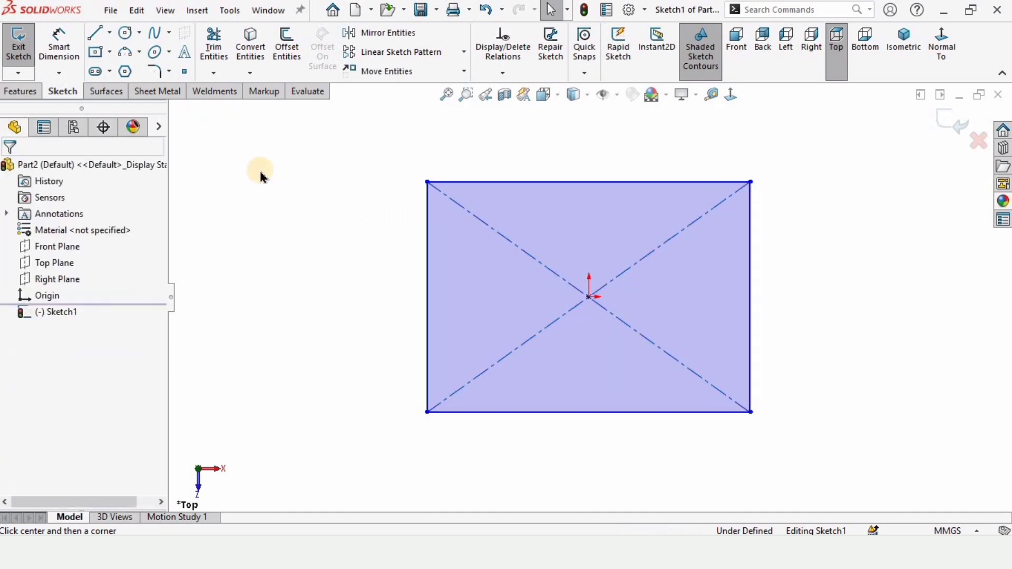
Dimension the rectangle's upper edge to 200 mm and position the dimension centrally above it
click(72, 55)
scroll(520, 192, up, 1)
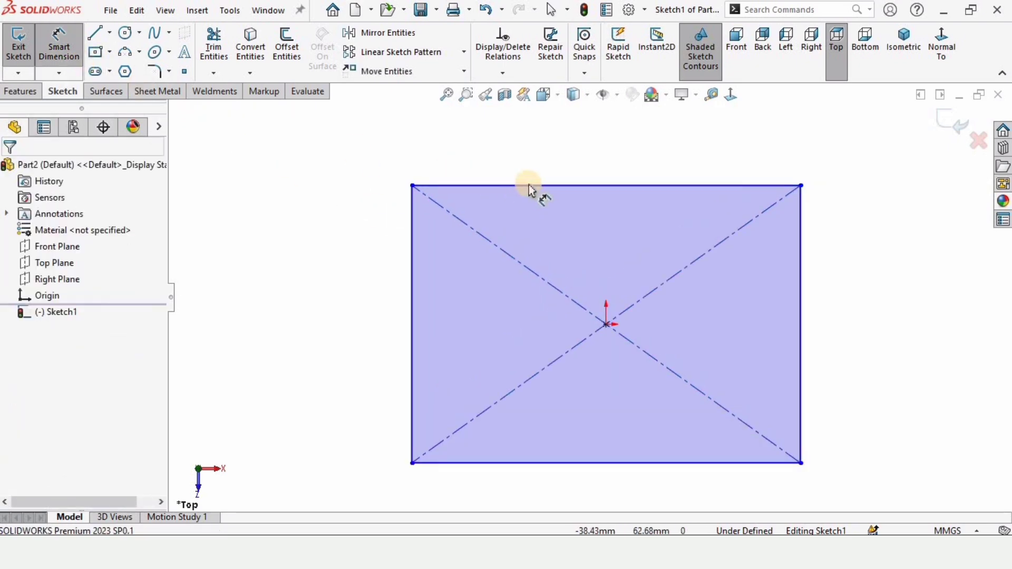
click(529, 185)
click(564, 153)
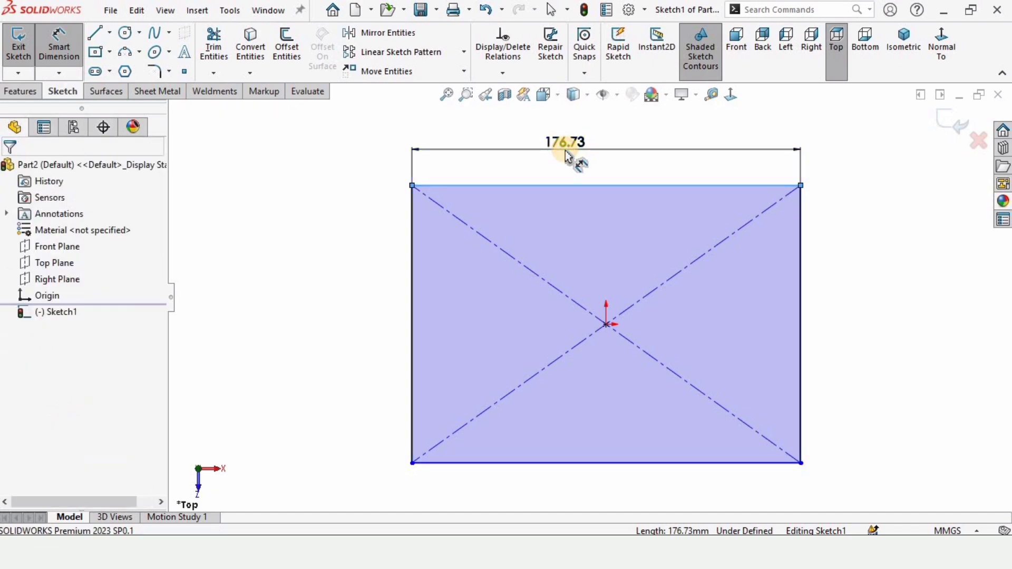
text(200)
key(Return)
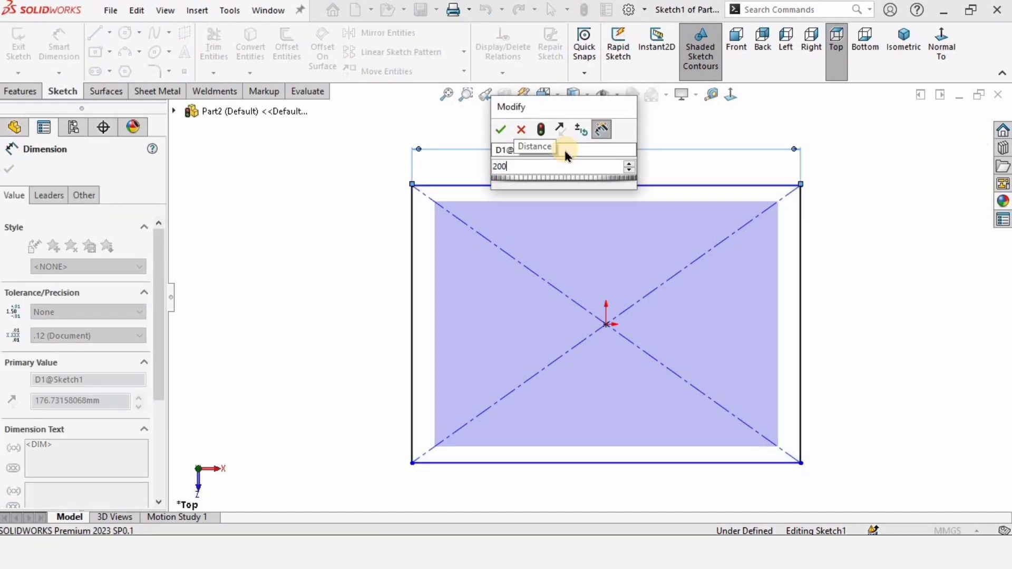
drag(556, 147, 604, 158)
click(457, 223)
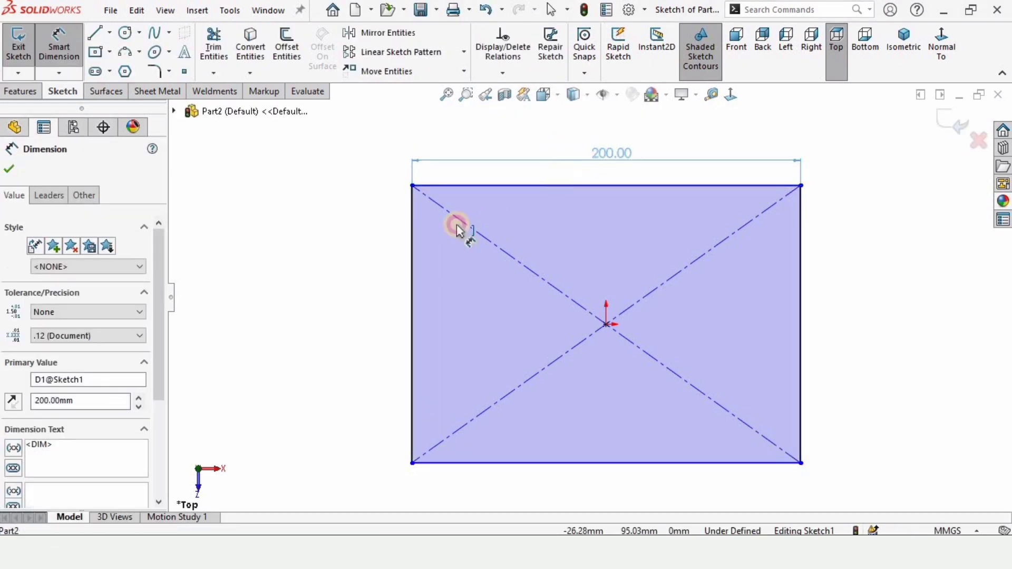
Dimension the rectangle's left vertical edge to 150 mm
click(415, 234)
click(367, 299)
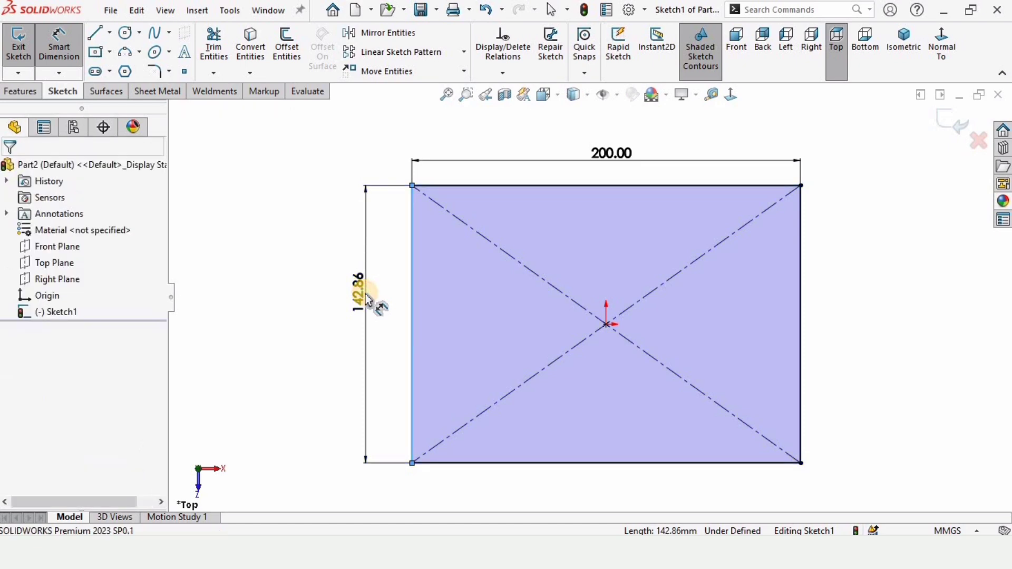
text(100)
key(Return)
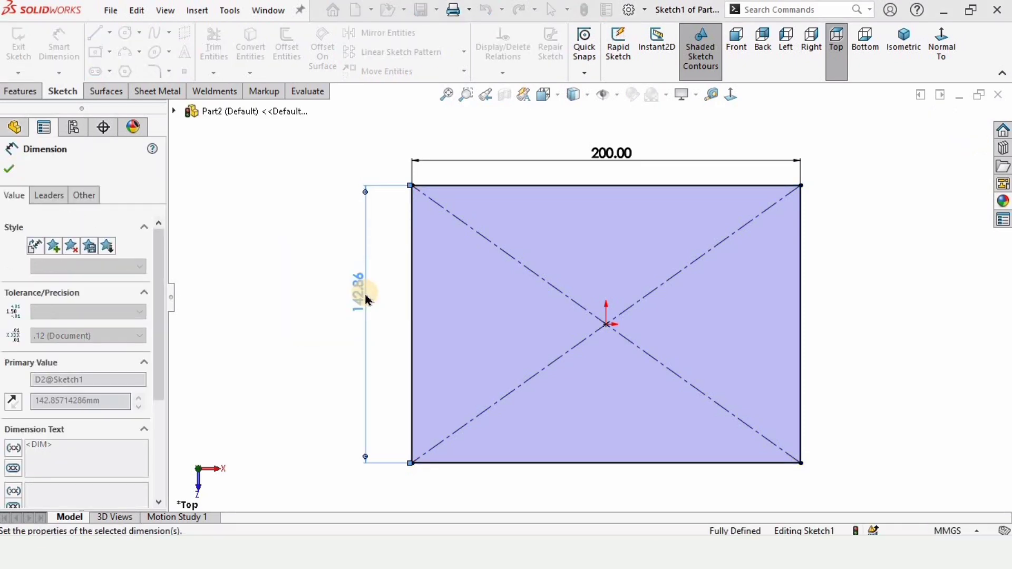
Draw a slanted centerline about 127 mm long from the origin down past the rectangle's lower edge
scroll(423, 336, up, 2)
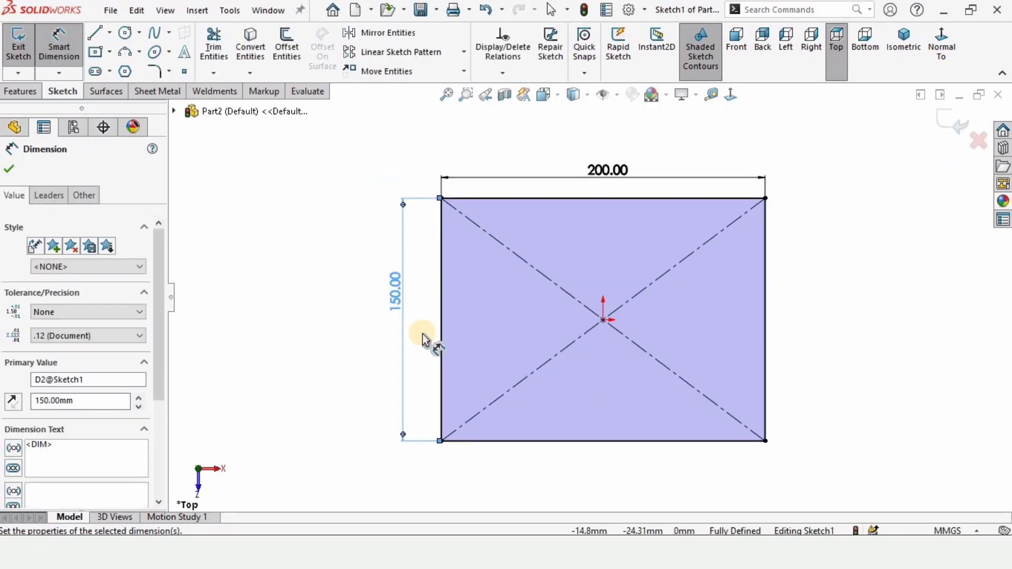
click(110, 33)
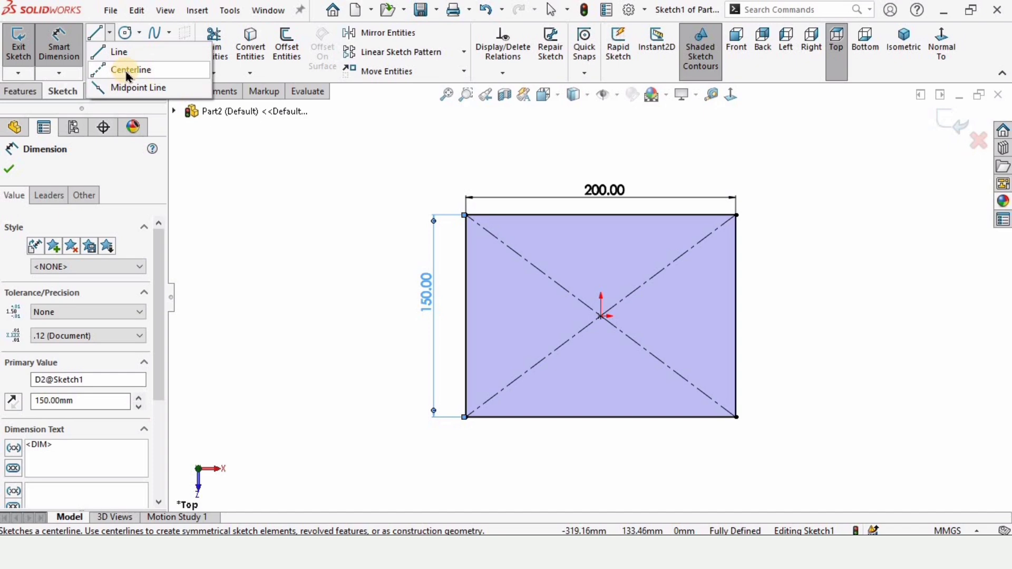
scroll(638, 332, down, 4)
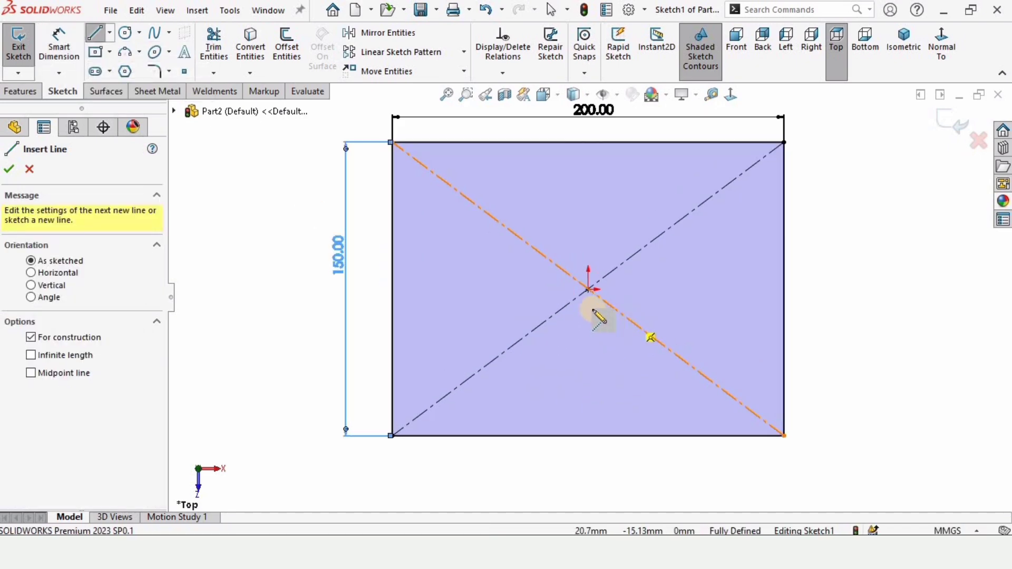
click(579, 282)
scroll(587, 294, up, 3)
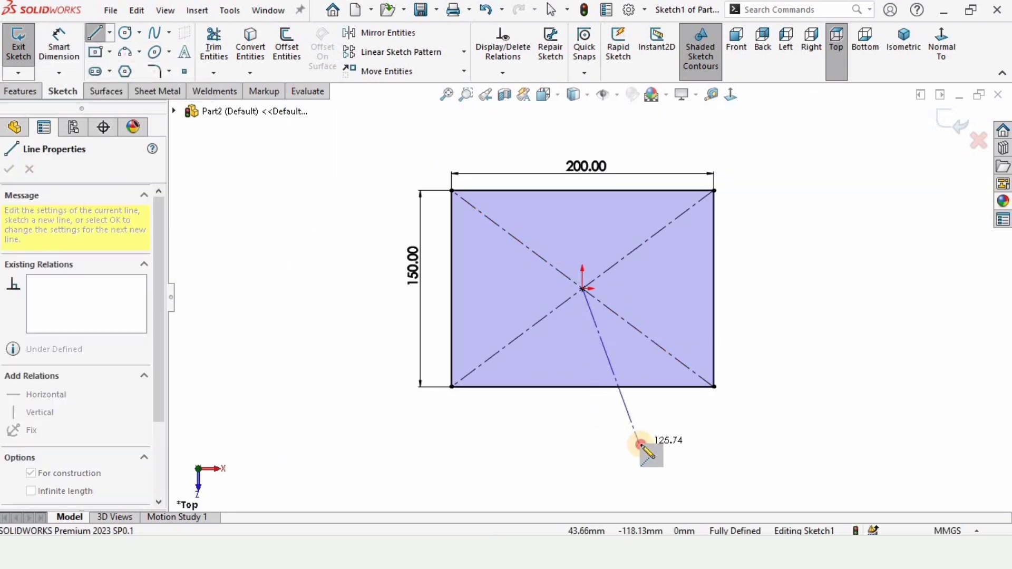
key(Escape)
scroll(620, 407, down, 2)
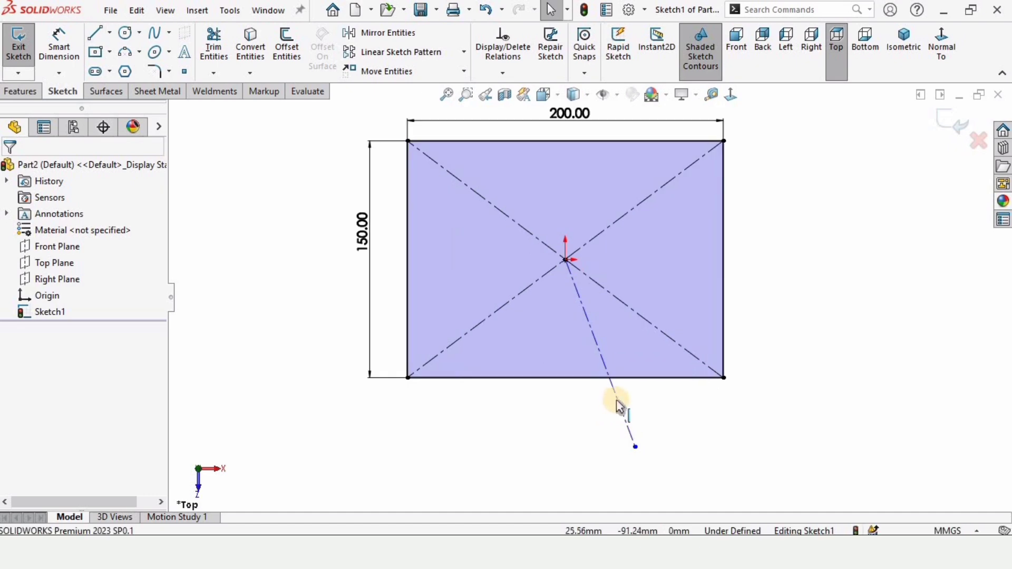
Add a Vertical relation to the centerline that starts at the origin
click(621, 404)
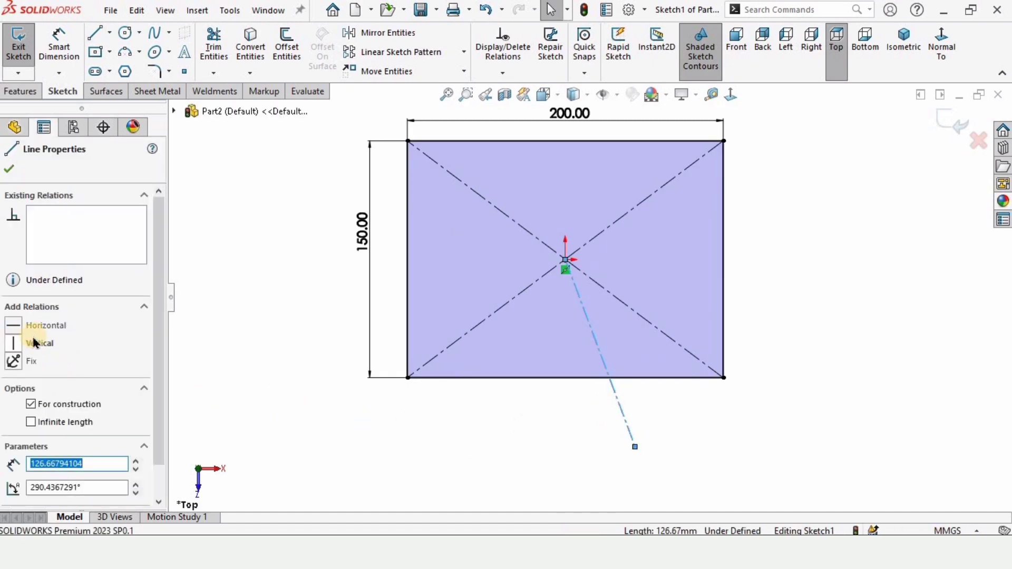
click(41, 345)
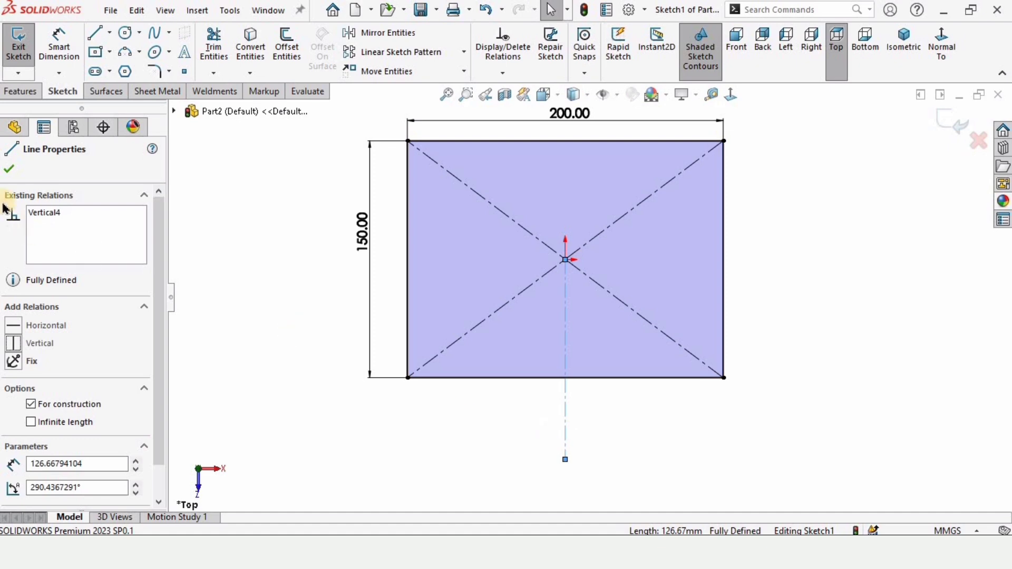
click(9, 172)
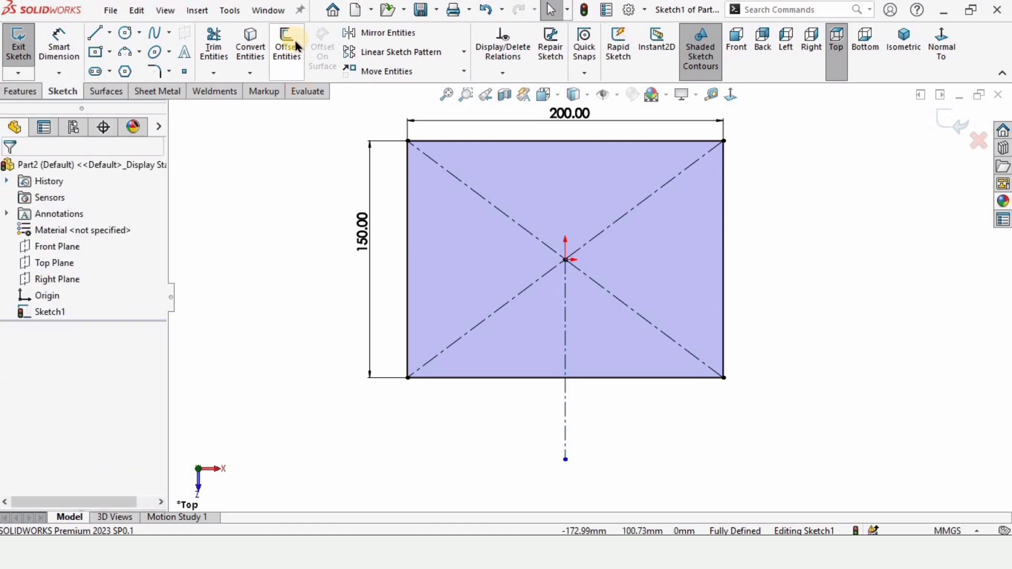
Offset the vertical centerline by 1 mm bi-directionally with Offset Entities, keeping Add dimensions and Select chain enabled
click(285, 54)
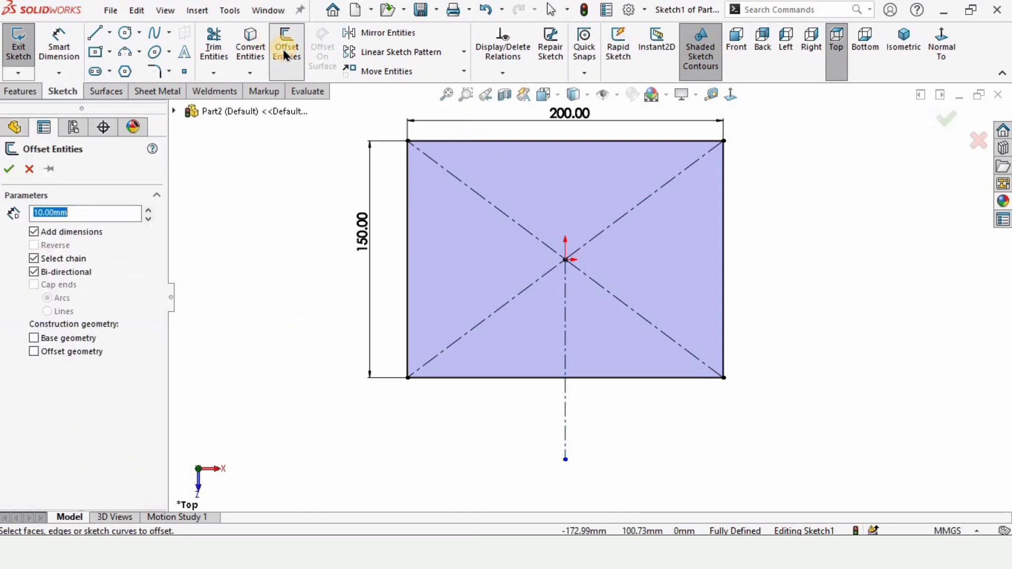
scroll(575, 372, down, 3)
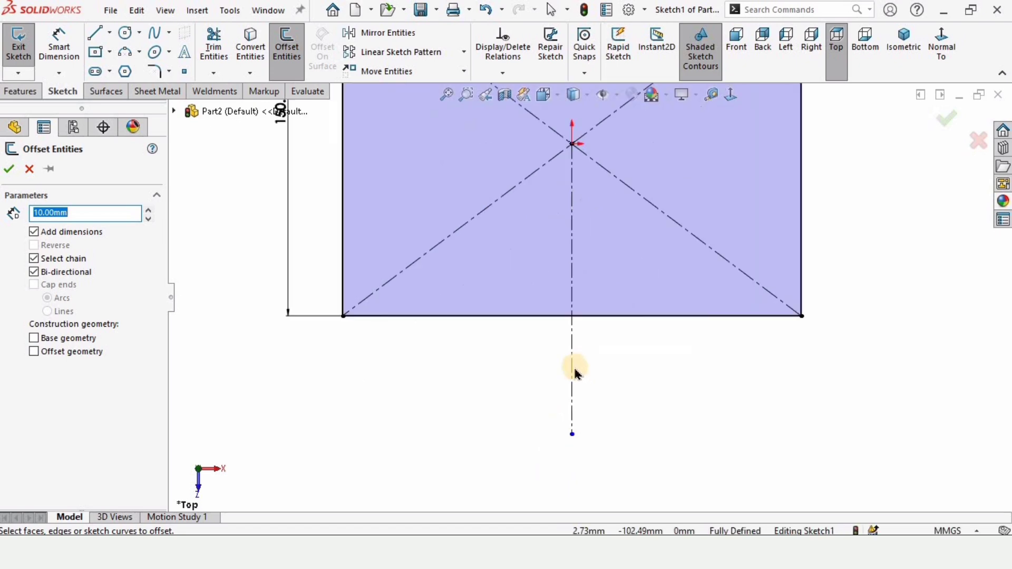
click(573, 364)
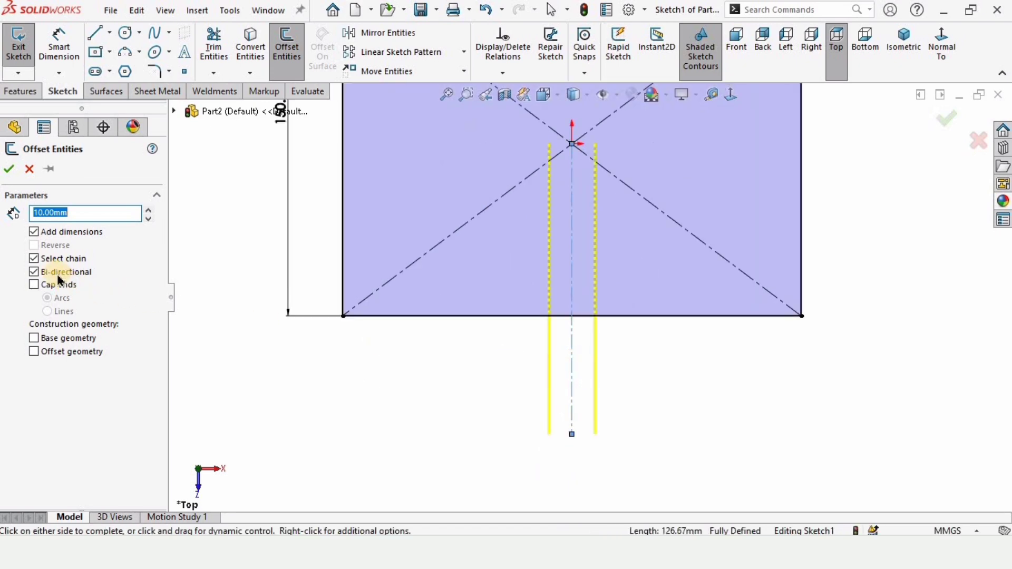
click(35, 272)
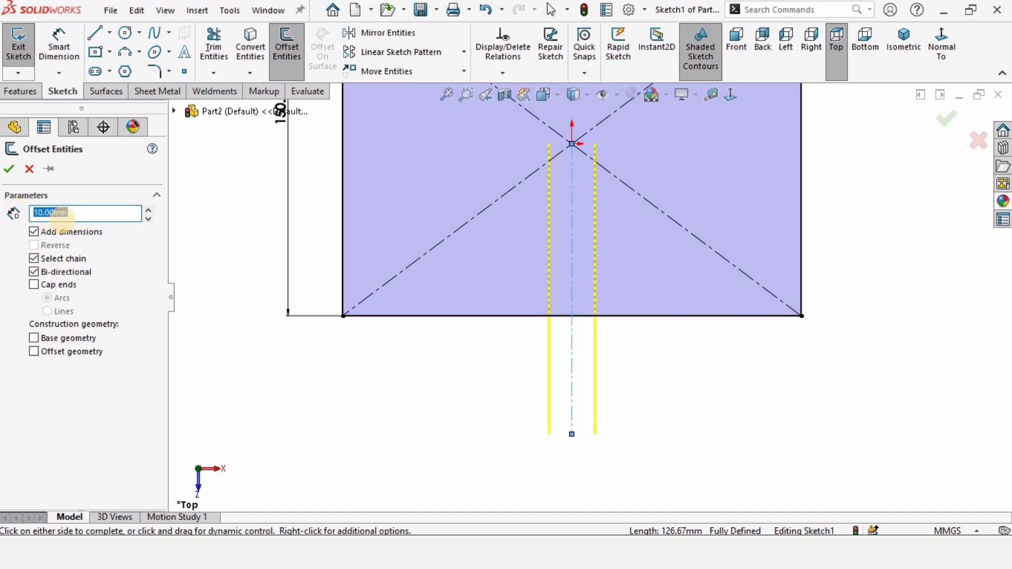
scroll(557, 354, down, 4)
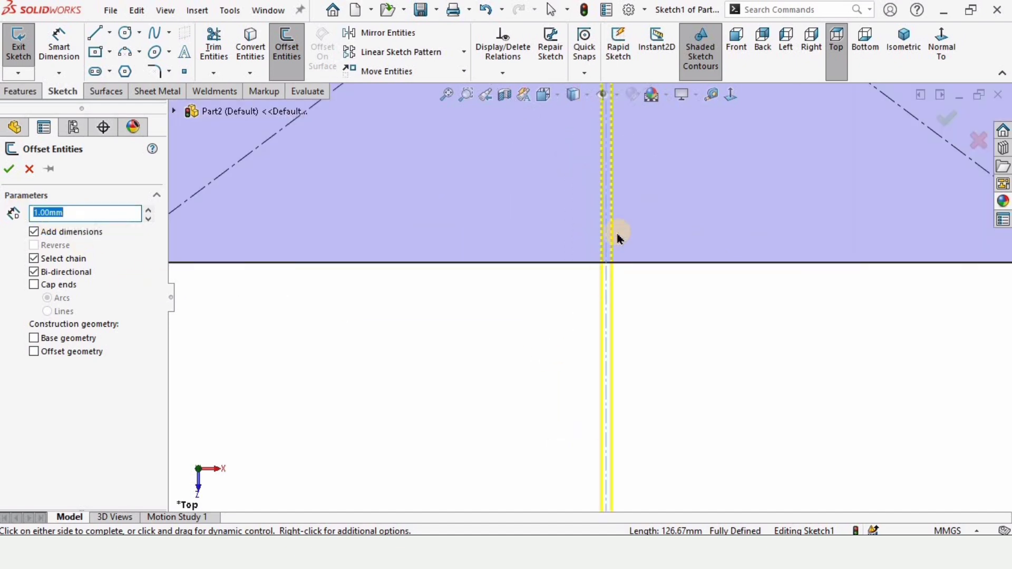
scroll(621, 258, down, 5)
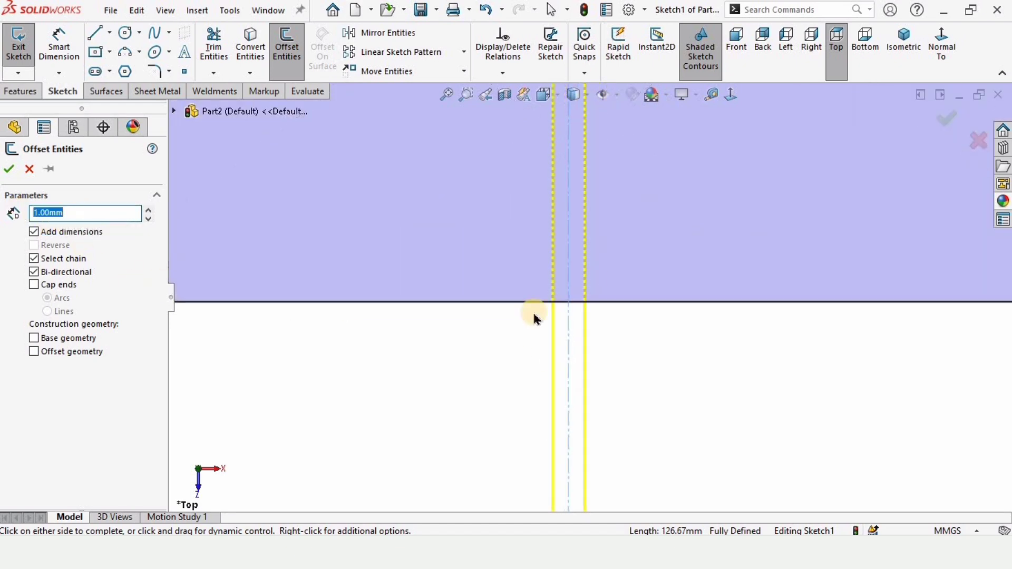
click(187, 276)
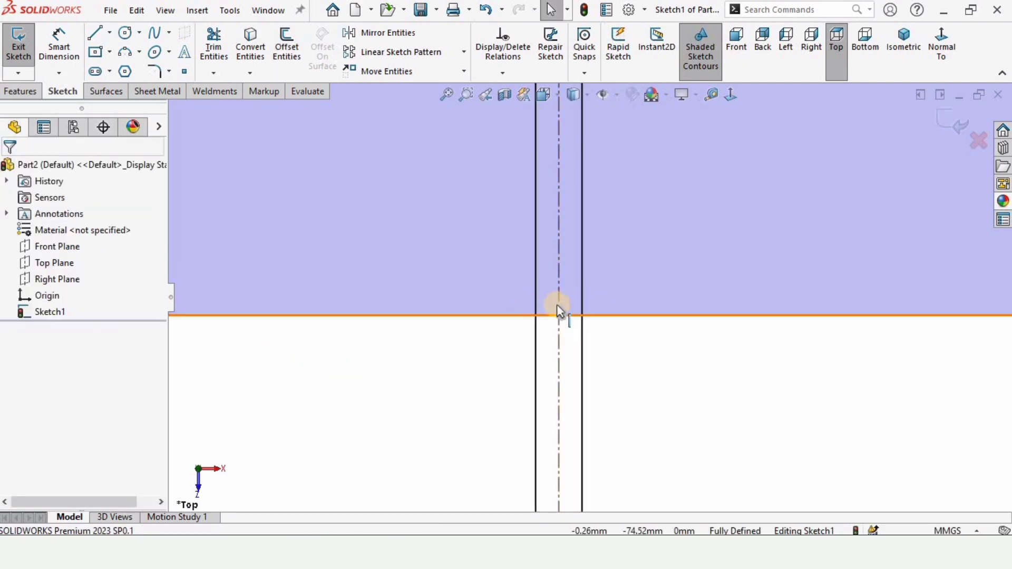
Power-trim the rectangle's lower edge between the two offset lines to open a gap there
click(215, 51)
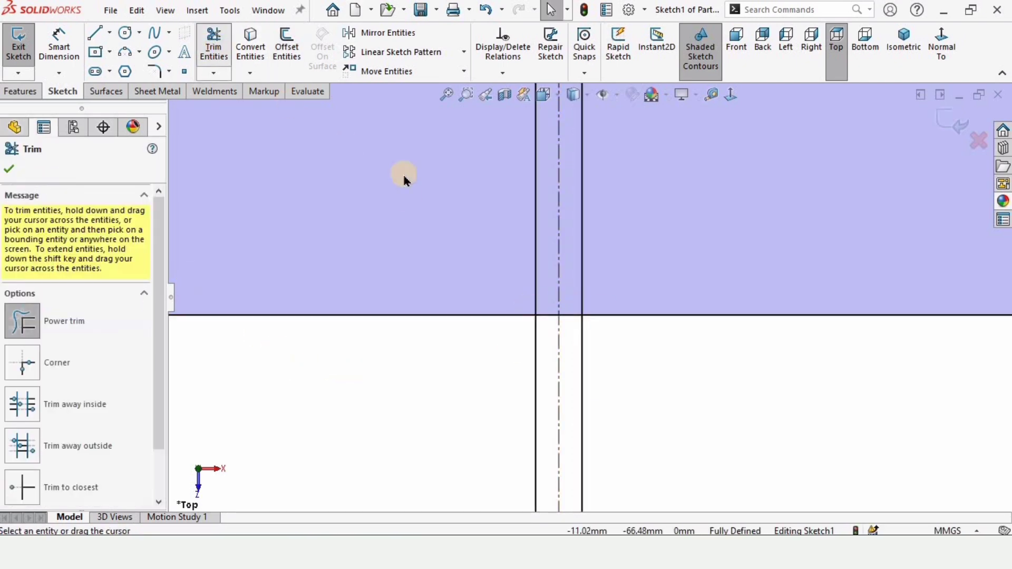
scroll(581, 330, down, 2)
drag(560, 307, 559, 325)
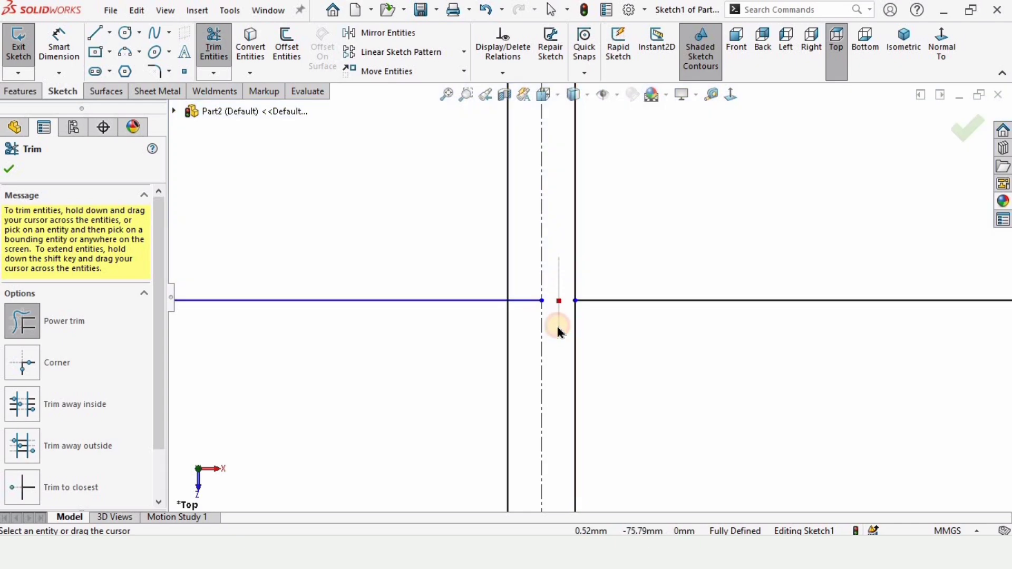
click(62, 323)
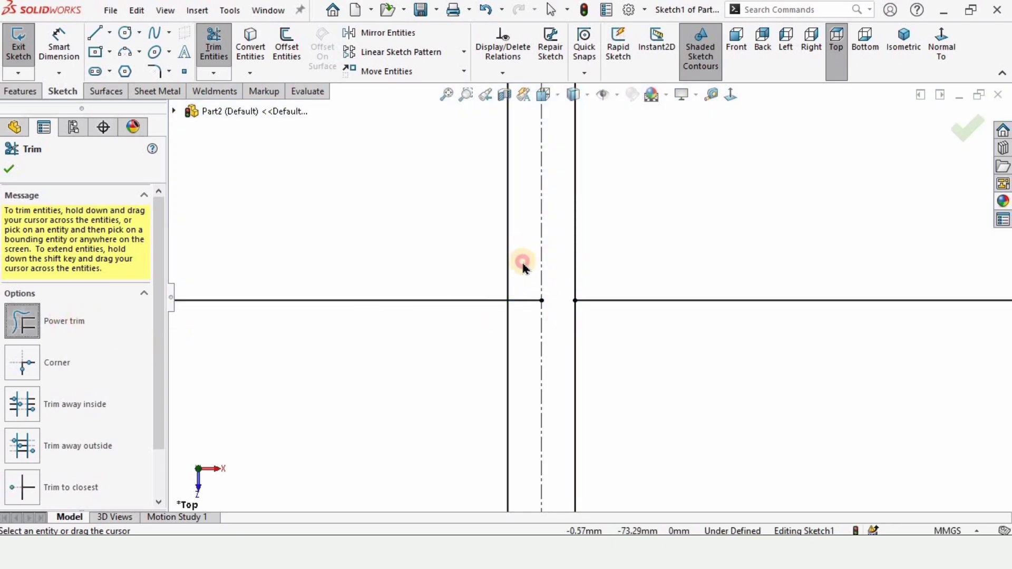
drag(524, 267, 527, 339)
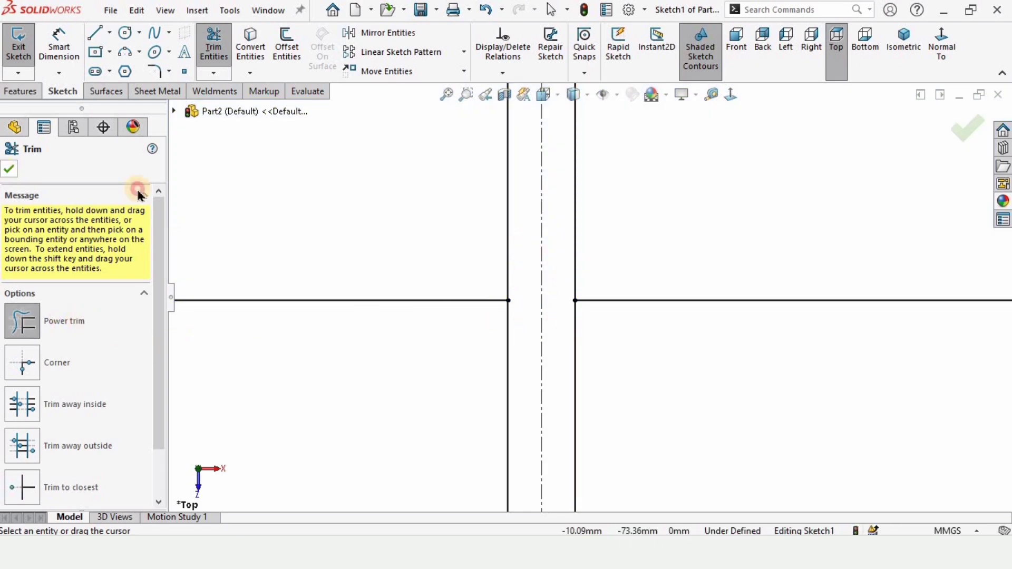
key(Escape)
Convert the two offset lines beside the vertical centerline into construction geometry and exit the sketch
click(575, 223)
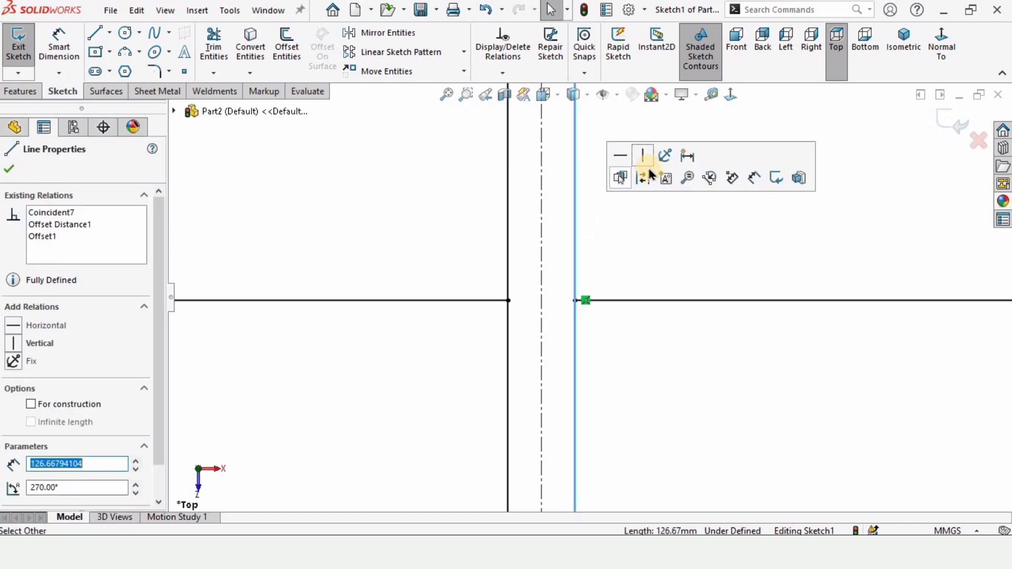
click(642, 185)
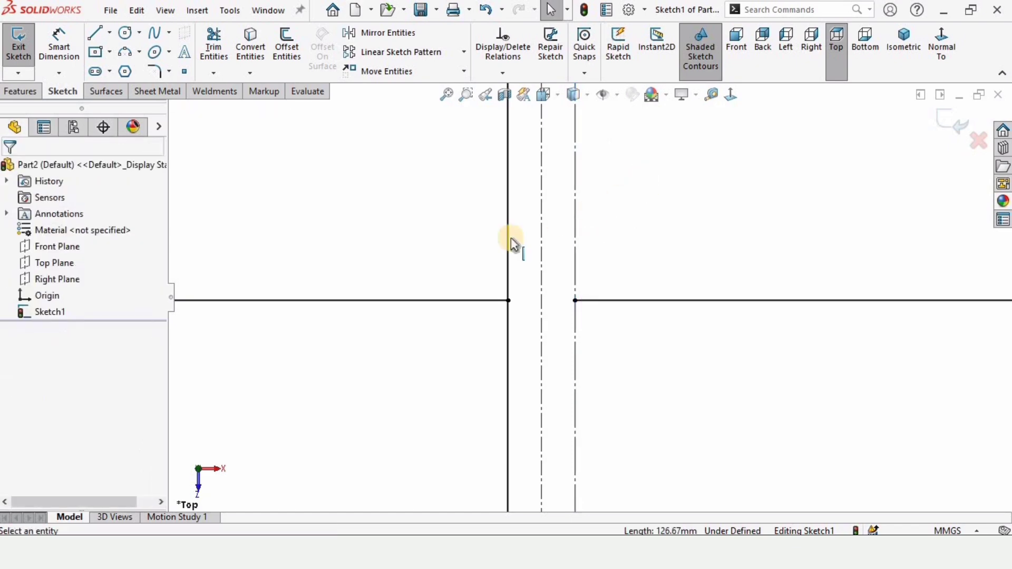
click(510, 237)
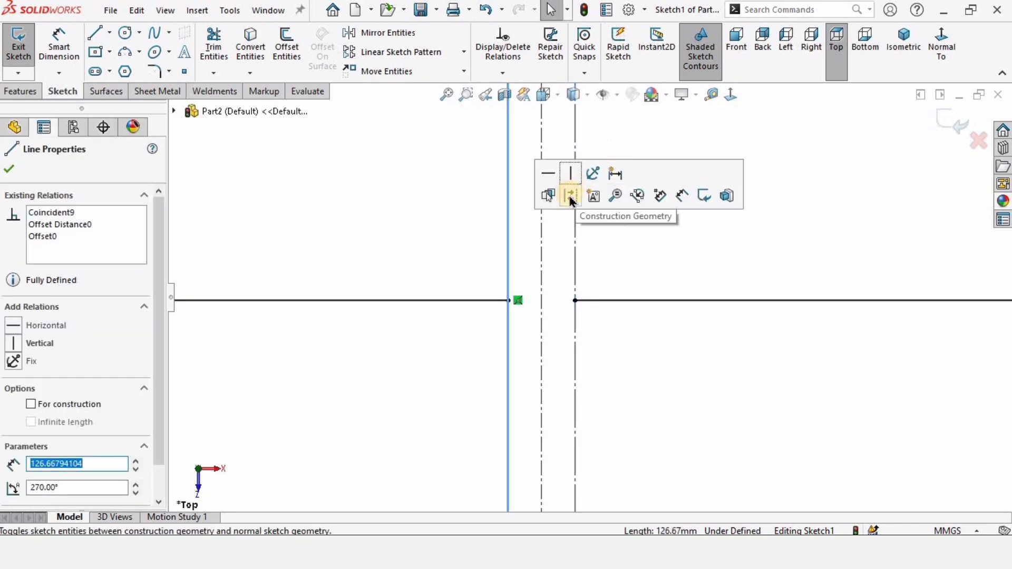
click(571, 196)
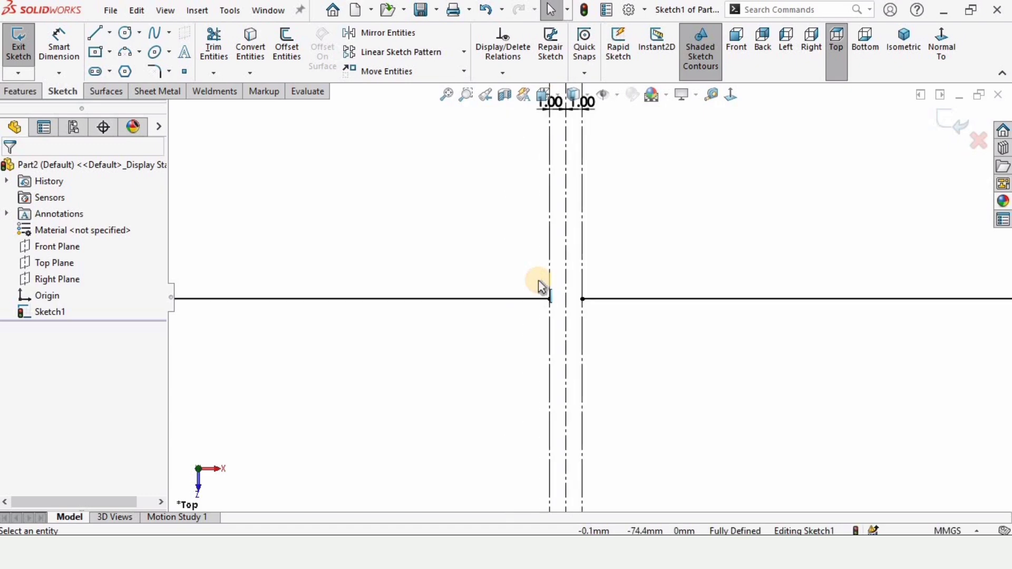
scroll(539, 280, up, 15)
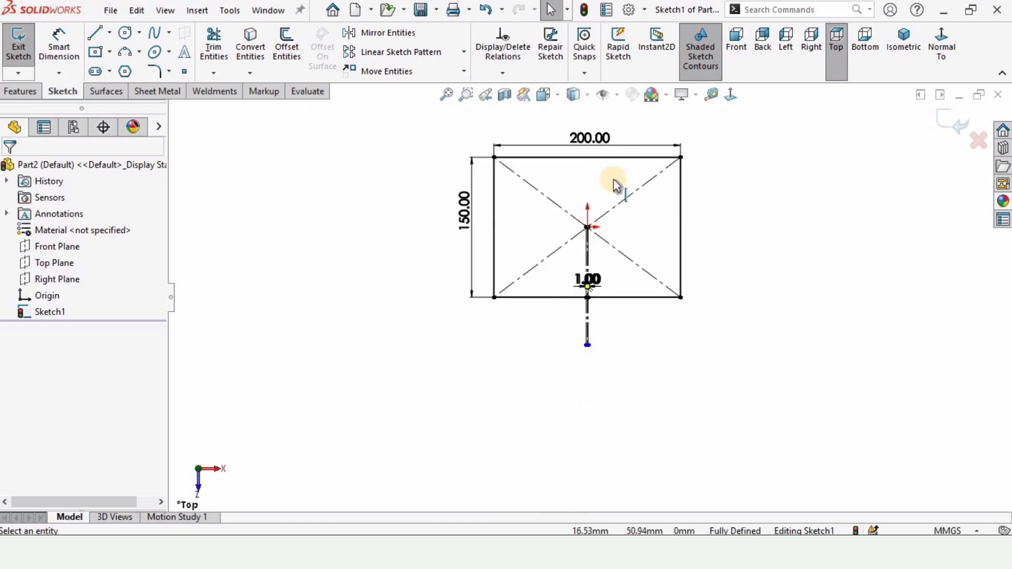
scroll(613, 180, down, 1)
click(934, 131)
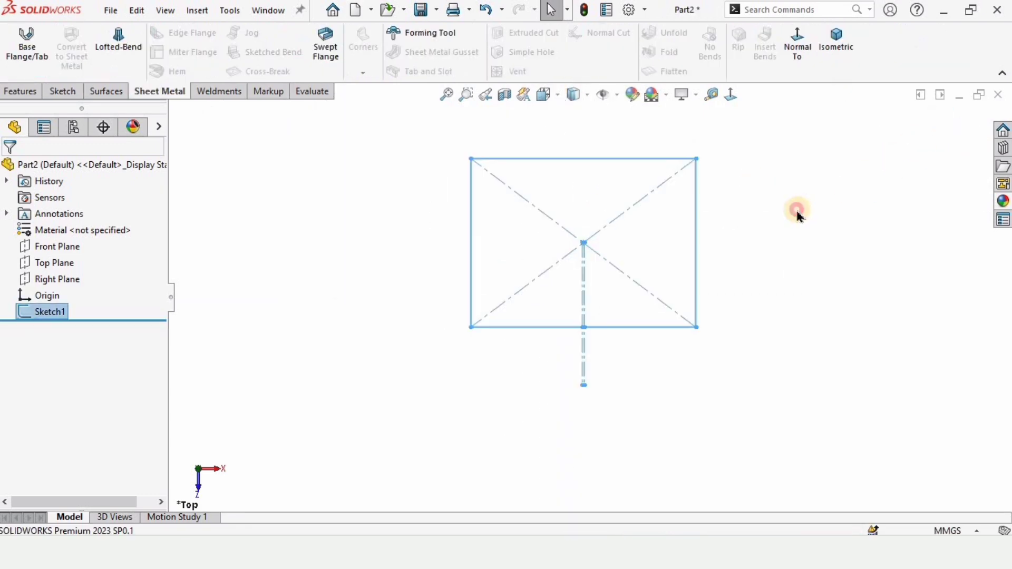
Create a reference plane offset 145 mm from the Top Plane
click(14, 95)
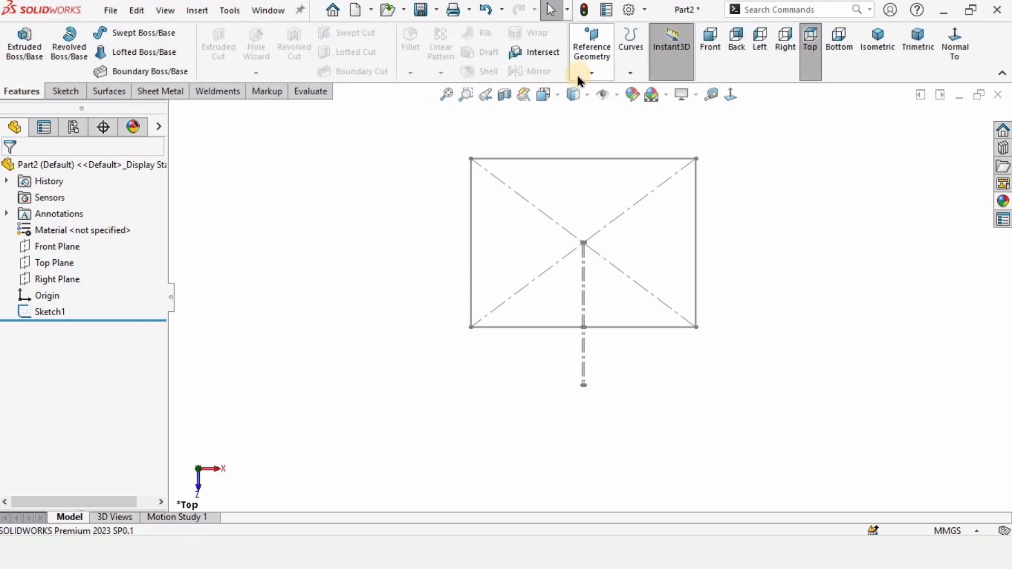
click(597, 74)
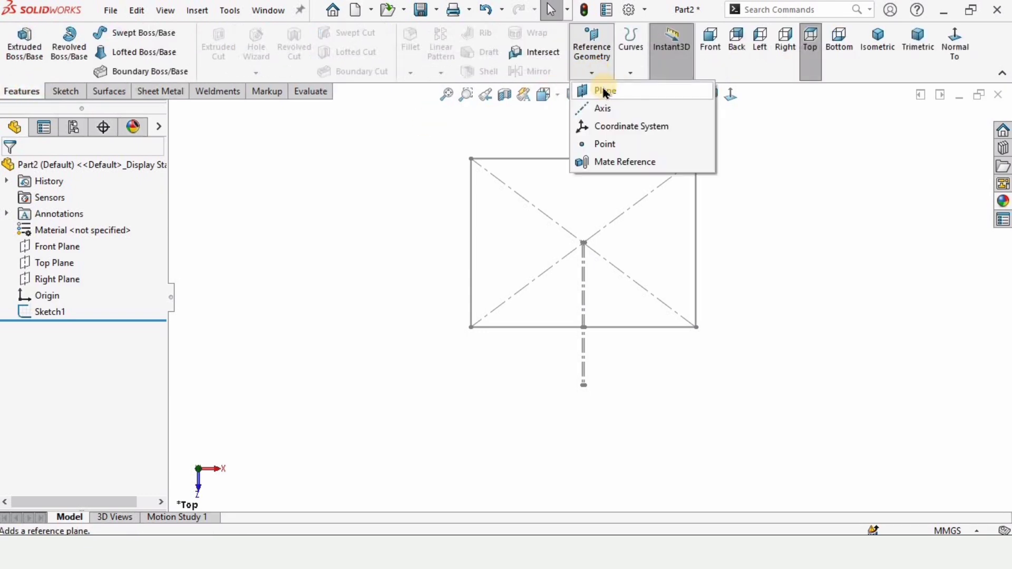
click(606, 91)
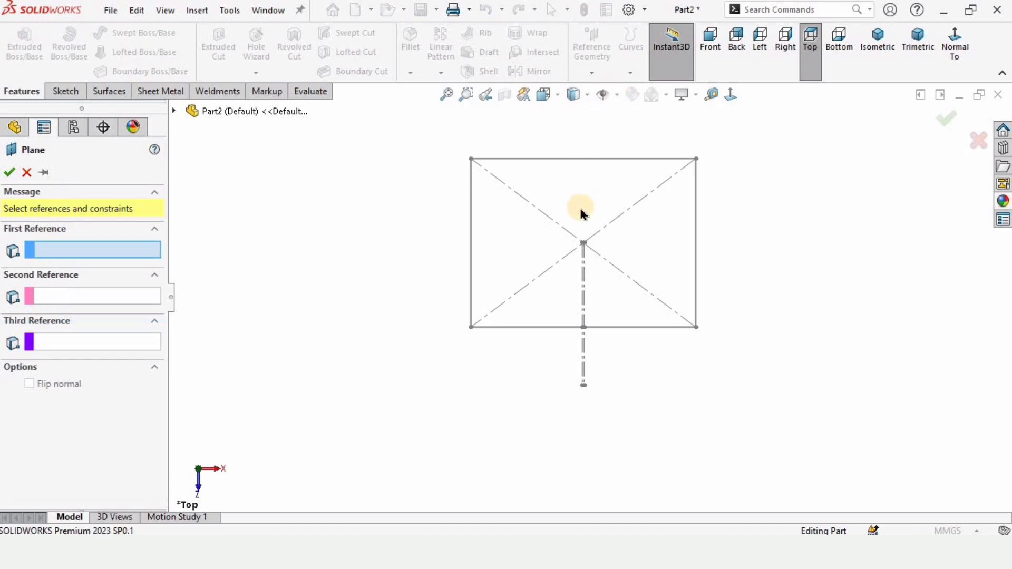
click(174, 110)
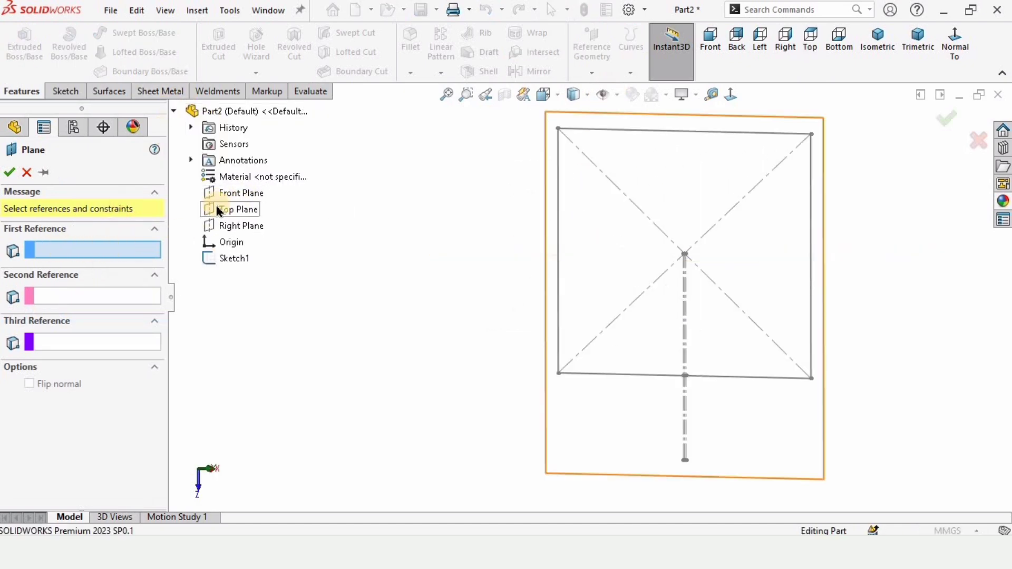
click(607, 242)
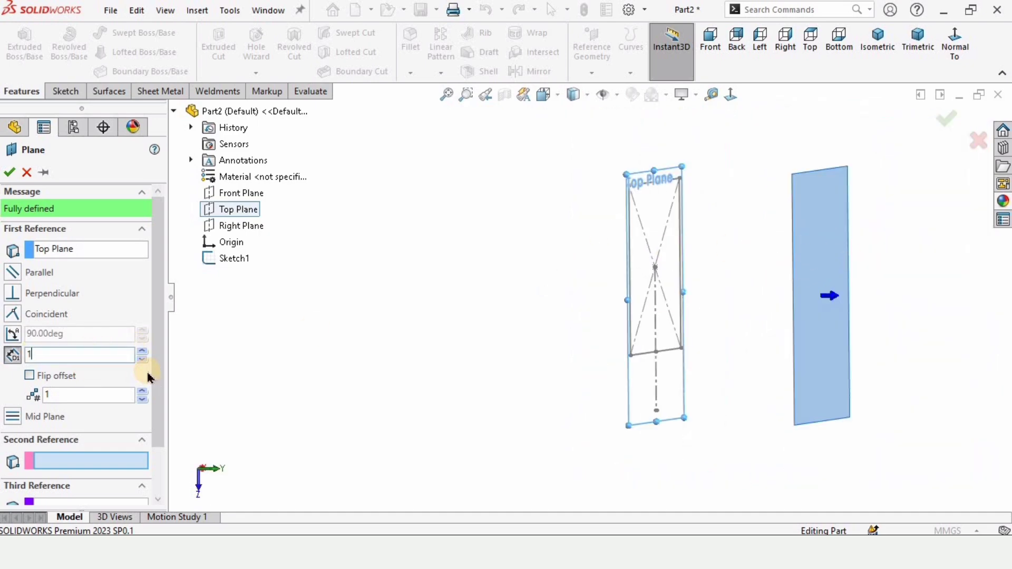
text(145)
key(Return)
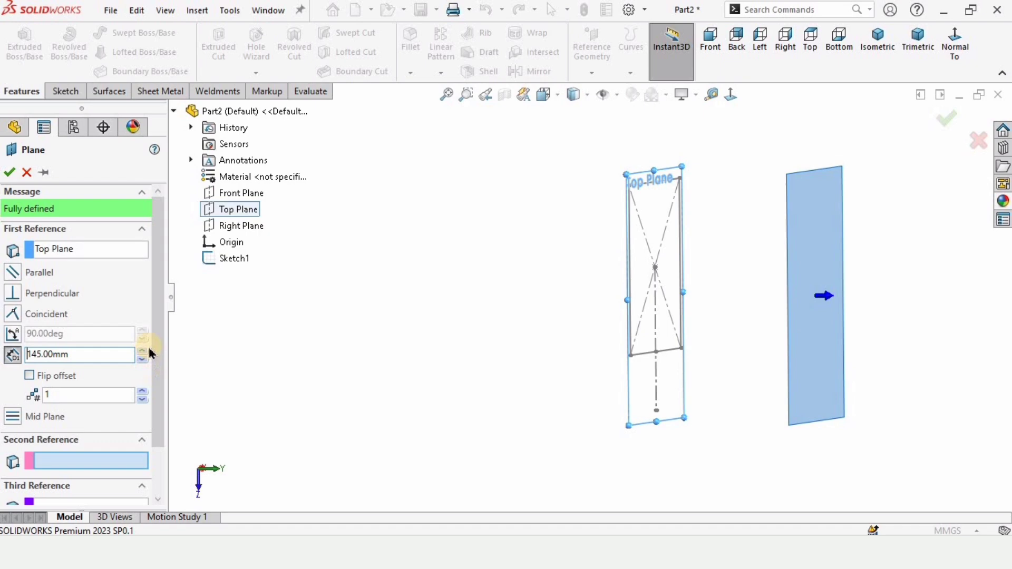
click(9, 173)
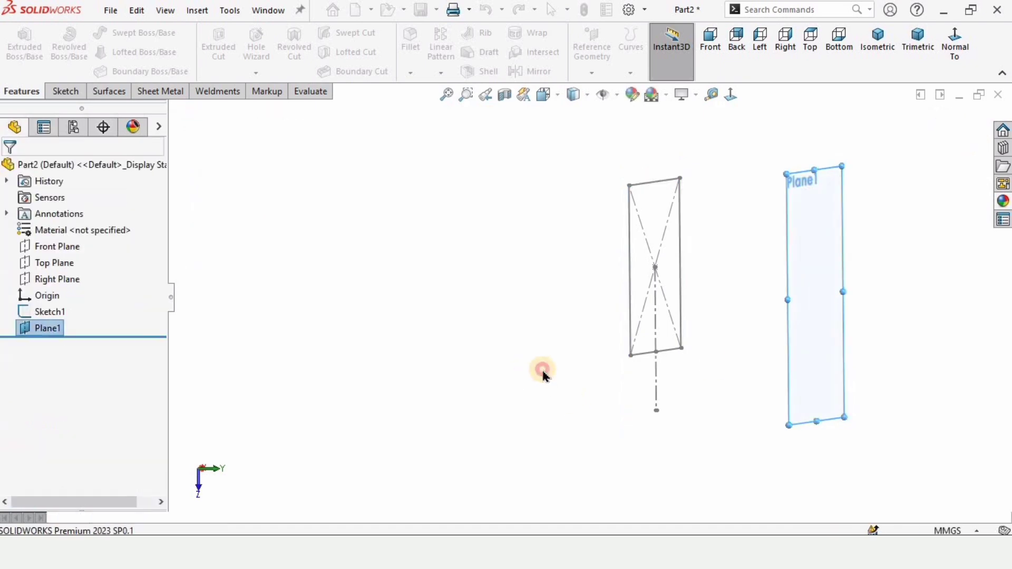
Start a new sketch on the reference plane offset from the Top Plane
mouse_move(856, 299)
middle_down()
mouse_move(786, 232)
mouse_move(695, 269)
middle_up()
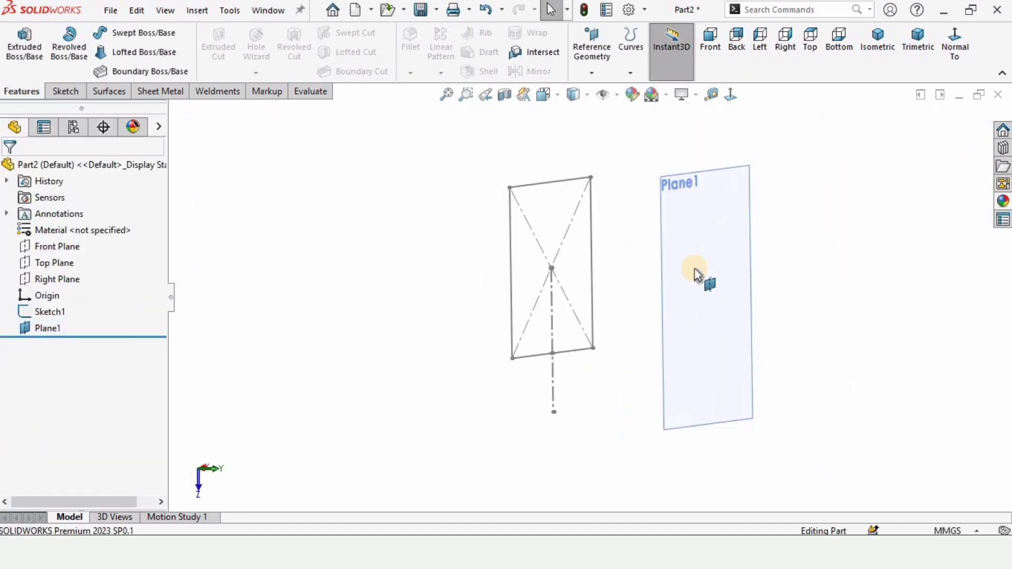
click(720, 252)
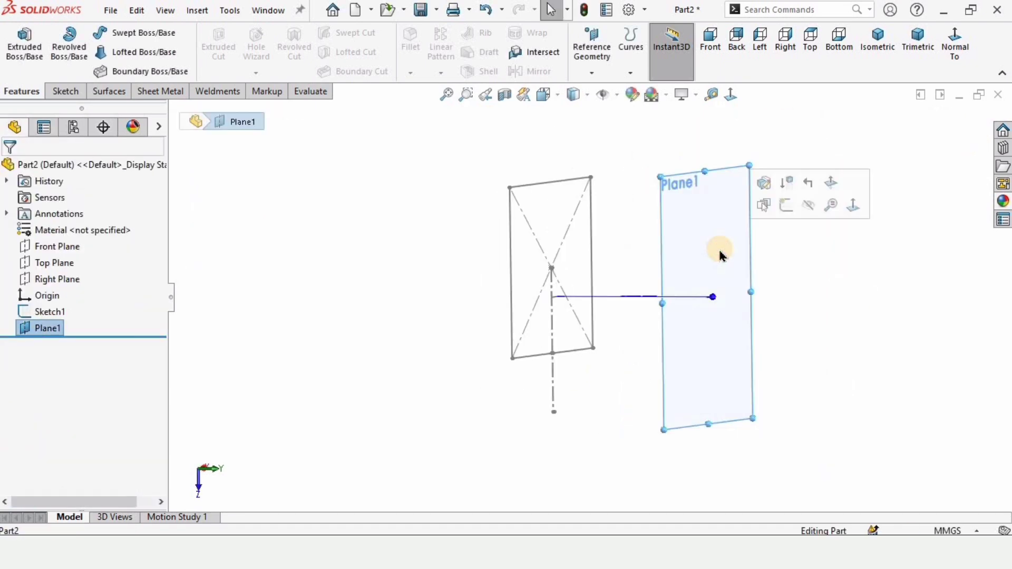
click(788, 206)
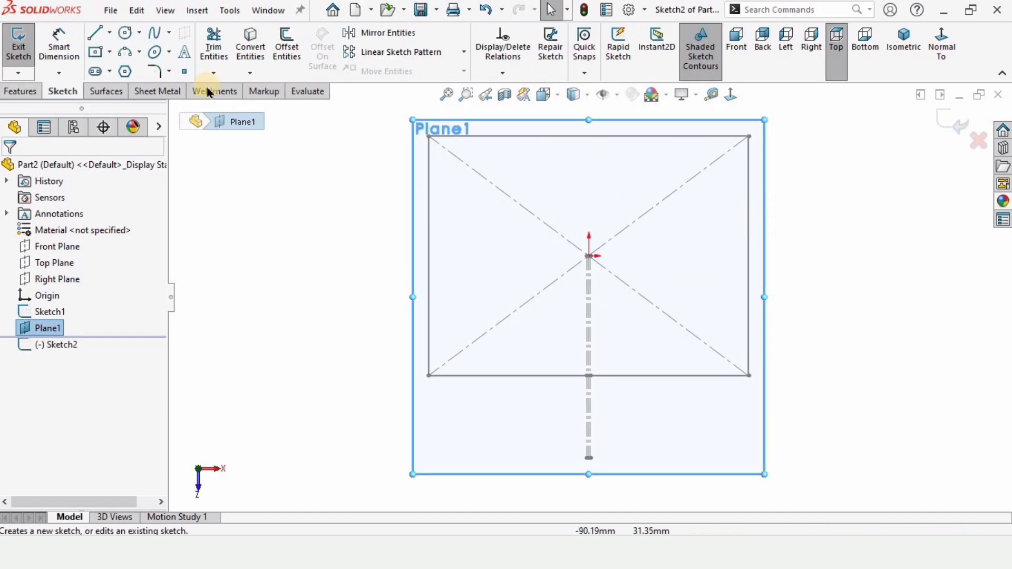
Draw a slightly slanted centerline about 210 mm long from the origin out past the rectangle's right edge
click(124, 34)
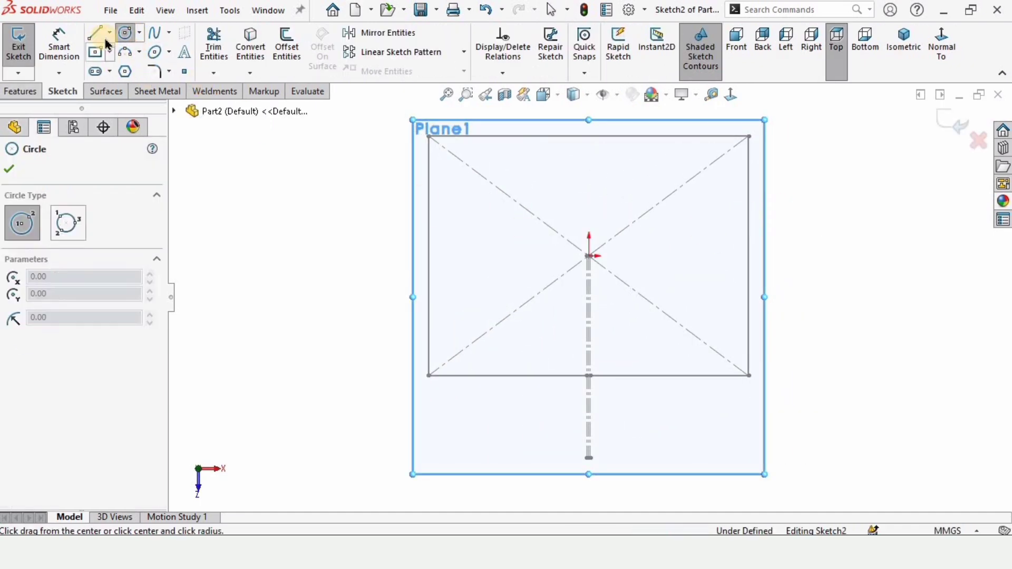
click(109, 33)
click(126, 68)
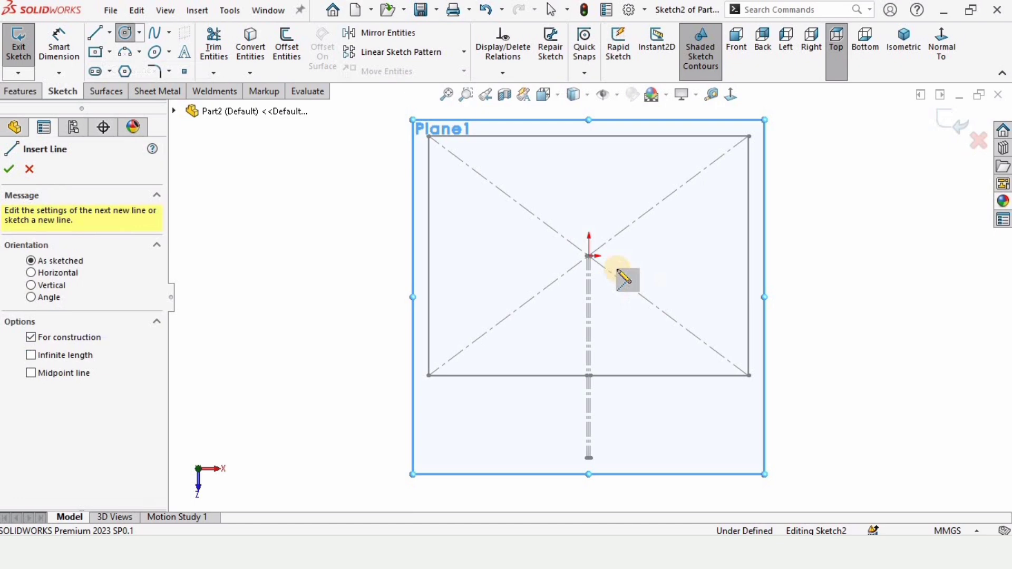
scroll(601, 264, down, 3)
click(581, 254)
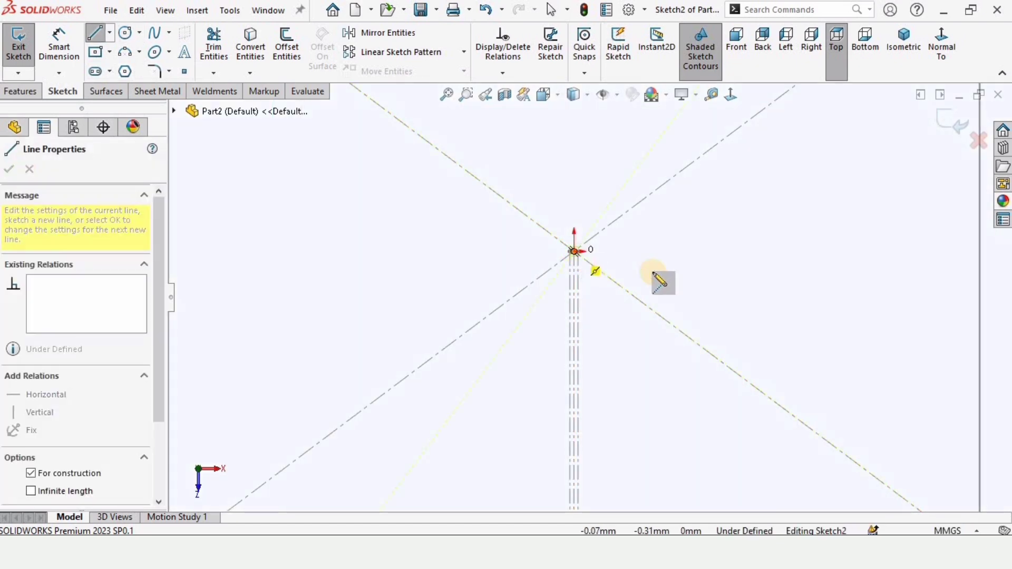
scroll(660, 278, up, 3)
click(845, 314)
key(Escape)
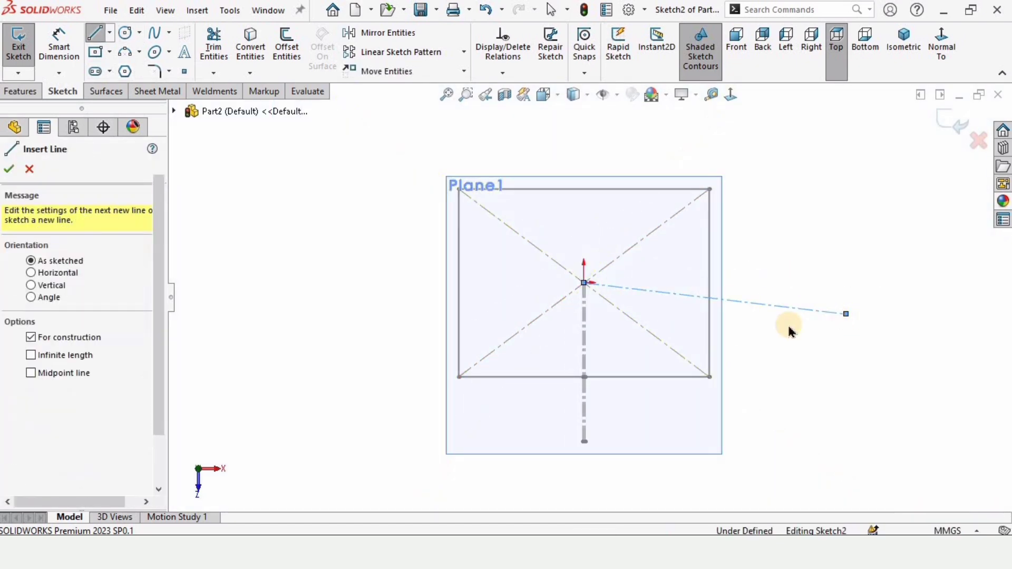
Add a Horizontal relation to the slanted centerline
scroll(789, 326, down, 1)
click(636, 289)
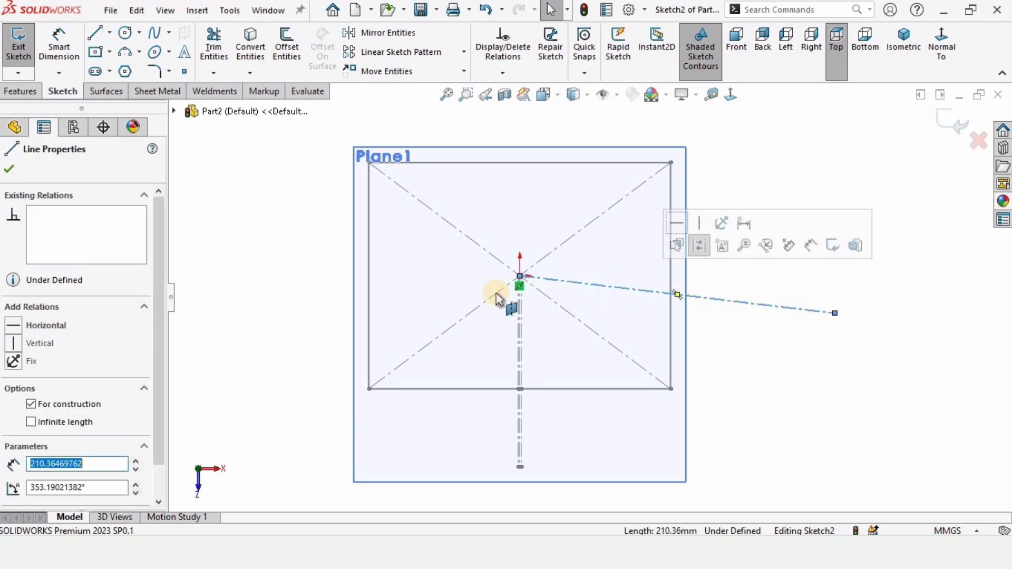
click(55, 326)
Draw a circle about 55 mm in diameter centered on the horizontal centerline, about 70 mm right of the origin
scroll(563, 296, down, 2)
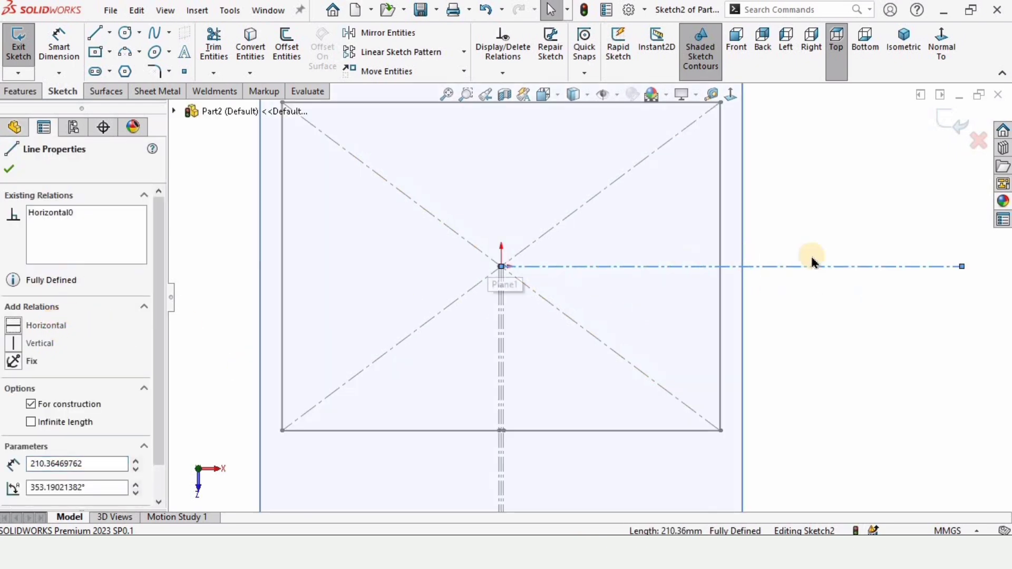
click(125, 32)
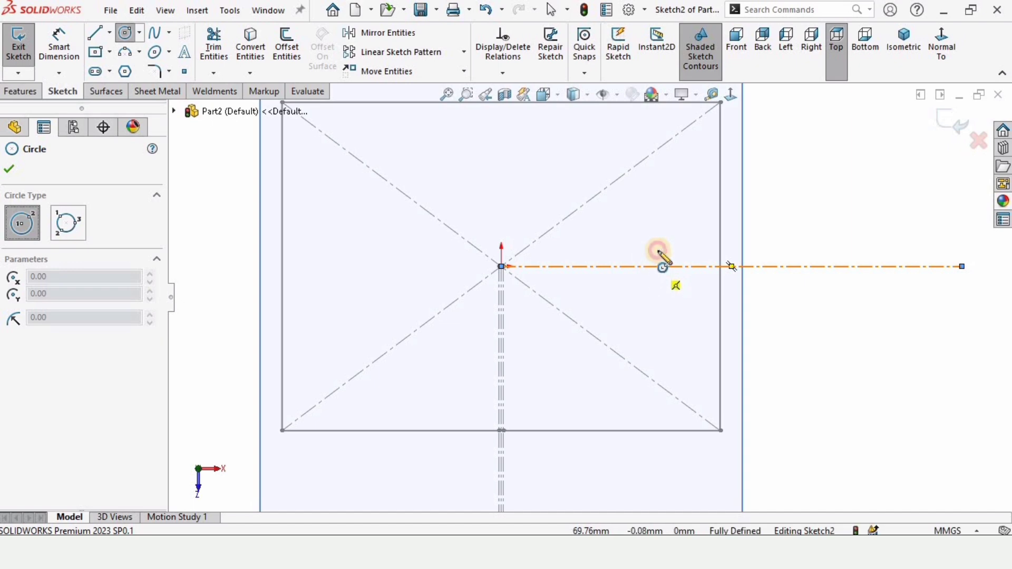
click(655, 267)
click(660, 207)
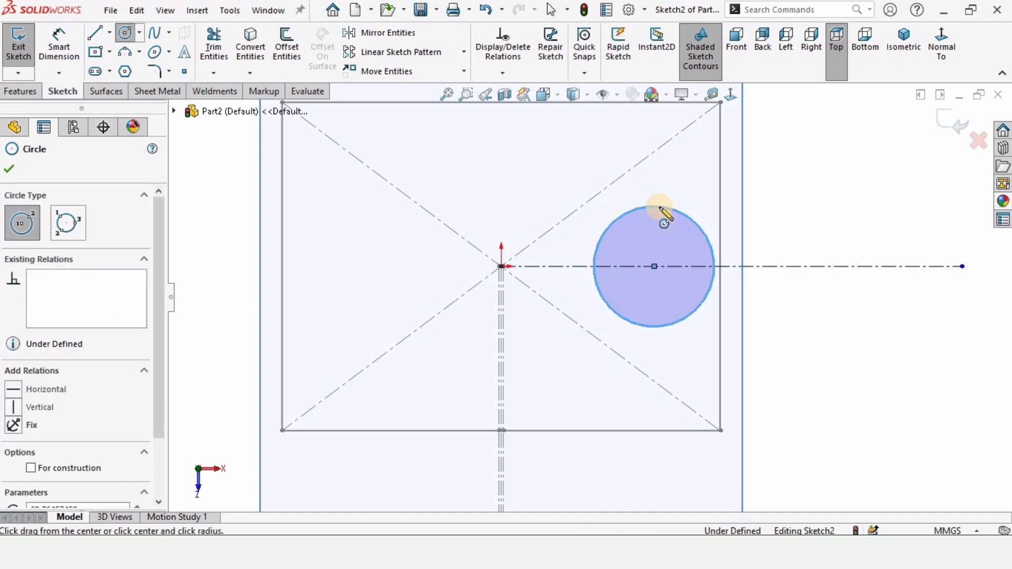
key(Escape)
Dimension the circle's diameter as 70 mm with Smart Dimension
click(59, 41)
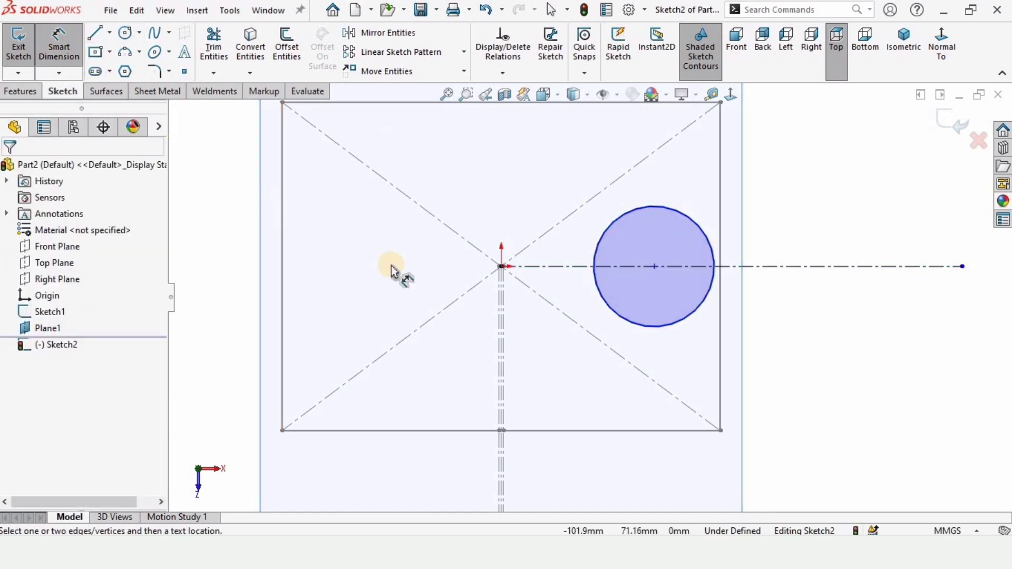
click(682, 325)
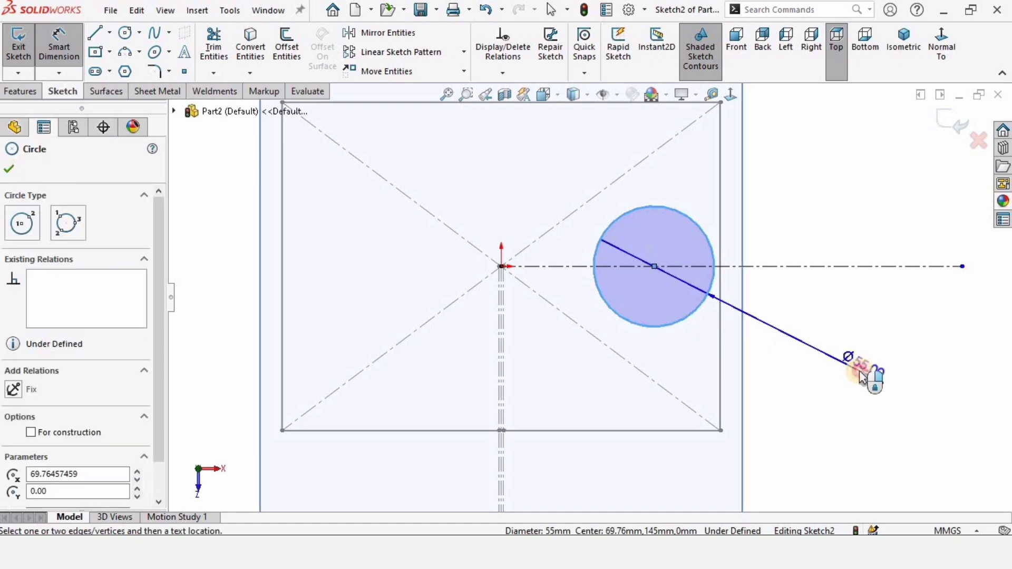
click(861, 370)
text(70)
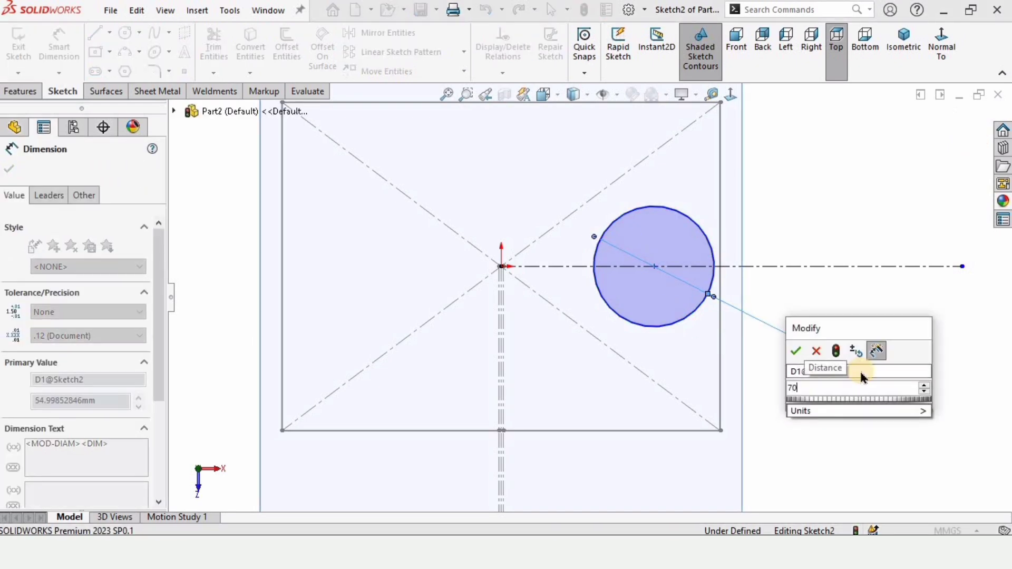
key(Return)
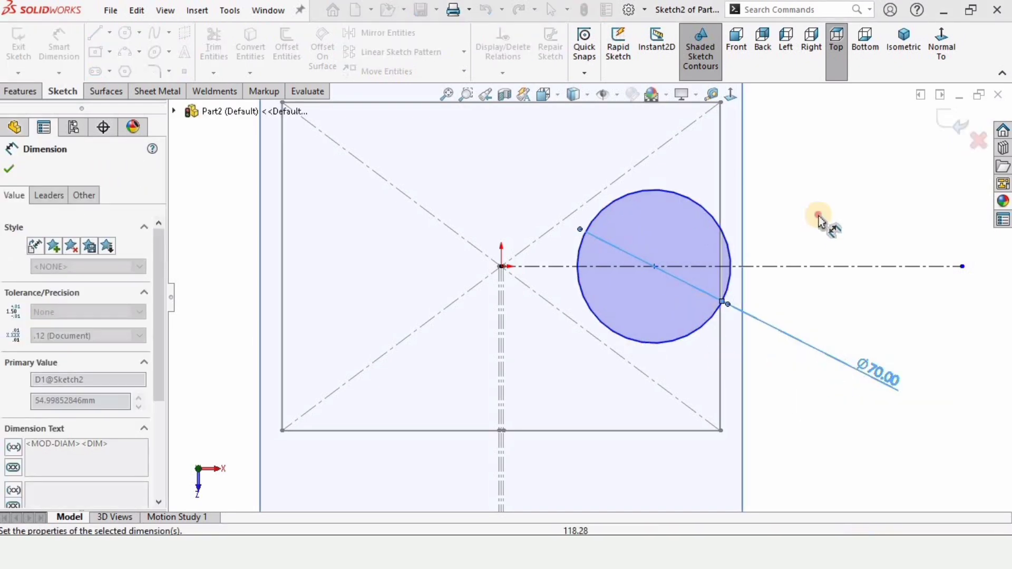
Dimension the horizontal distance from the origin to the circle's center as 50 mm
scroll(501, 277, down, 5)
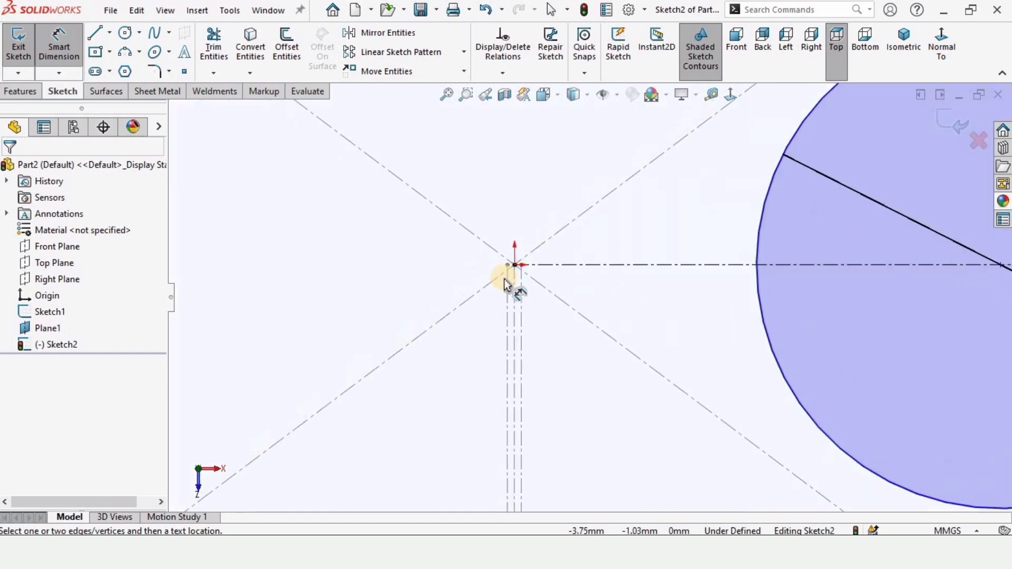
scroll(578, 274, down, 1)
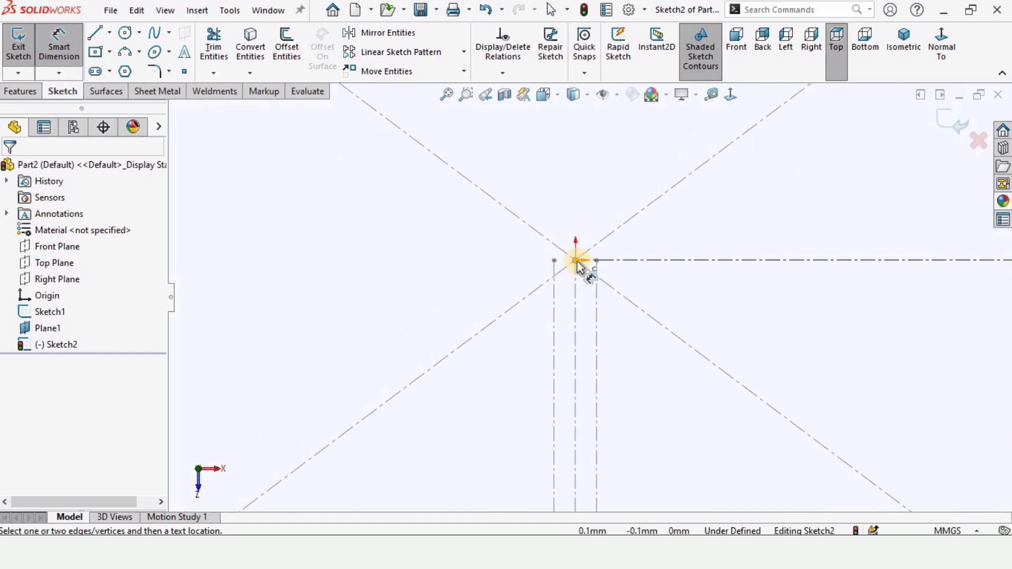
click(576, 262)
scroll(791, 300, up, 3)
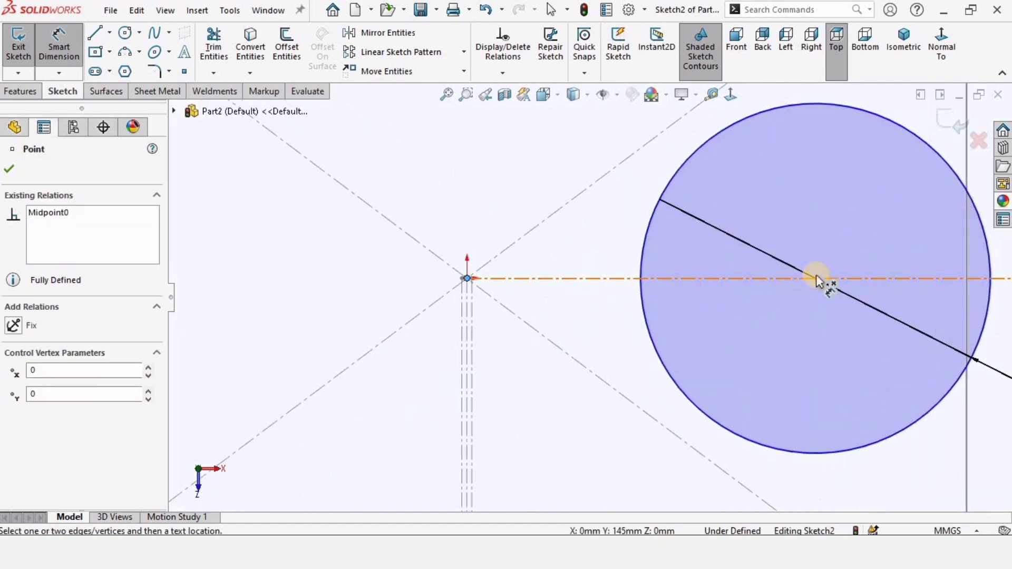
click(816, 278)
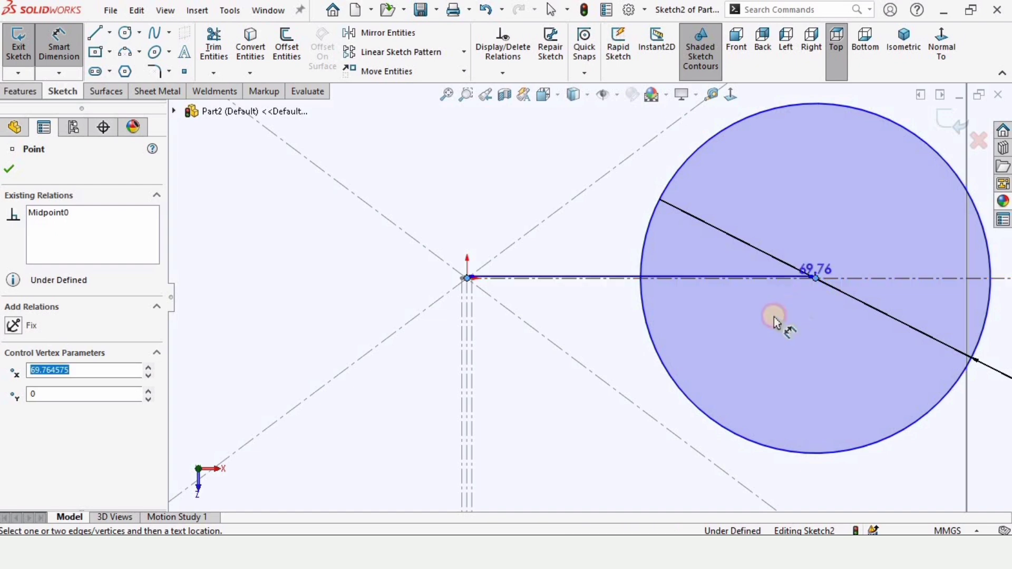
scroll(685, 369, up, 3)
scroll(643, 452, up, 2)
click(627, 444)
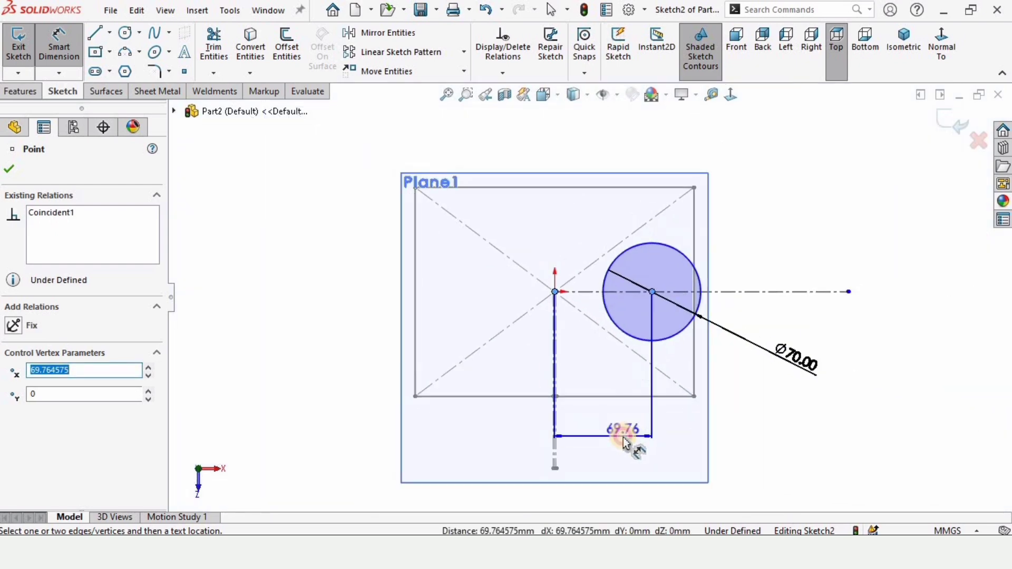
text(50)
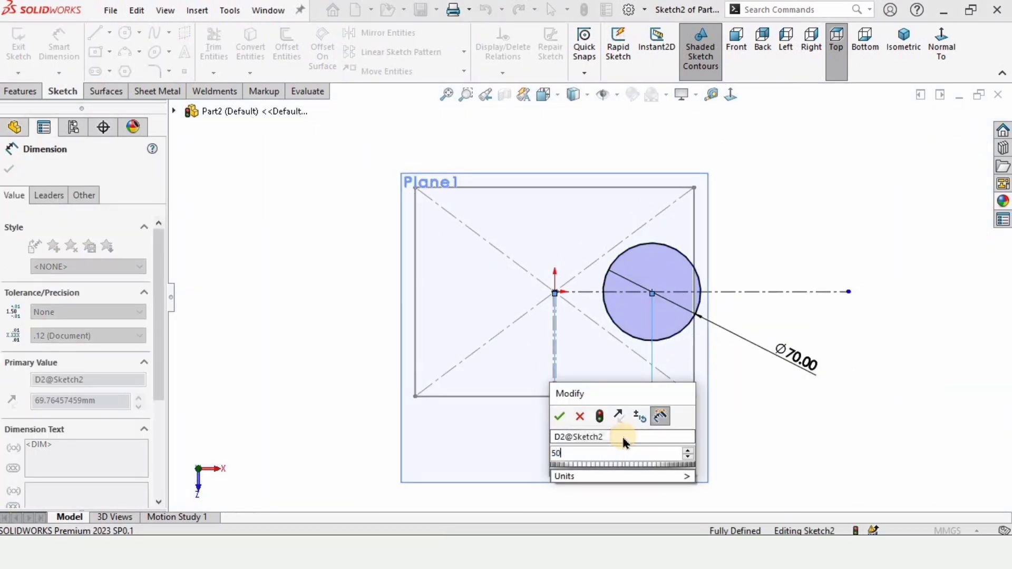
key(Return)
scroll(604, 325, down, 3)
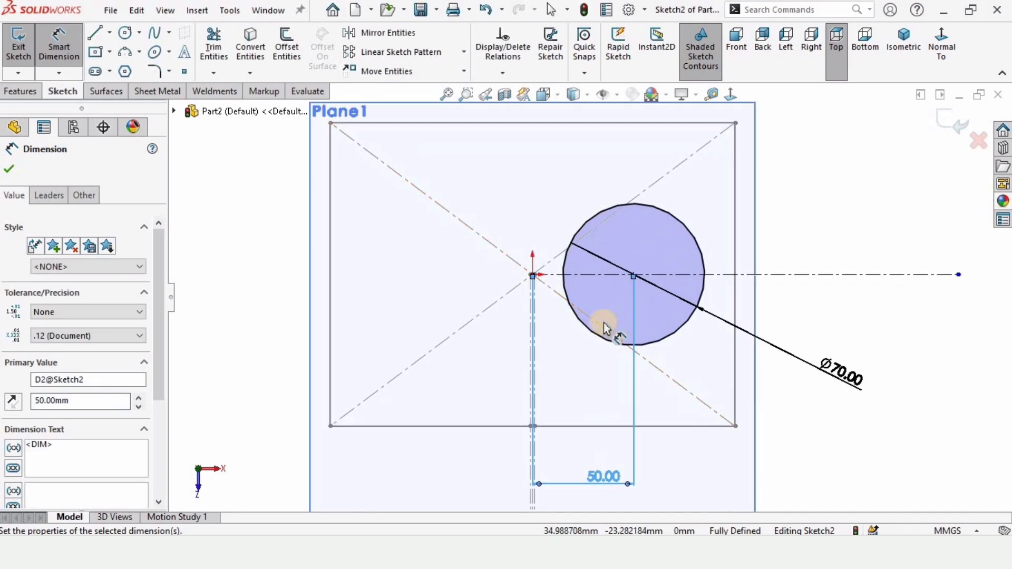
Draw a slanted centerline about 63 mm long from the circle's center down past its lower edge
key(Escape)
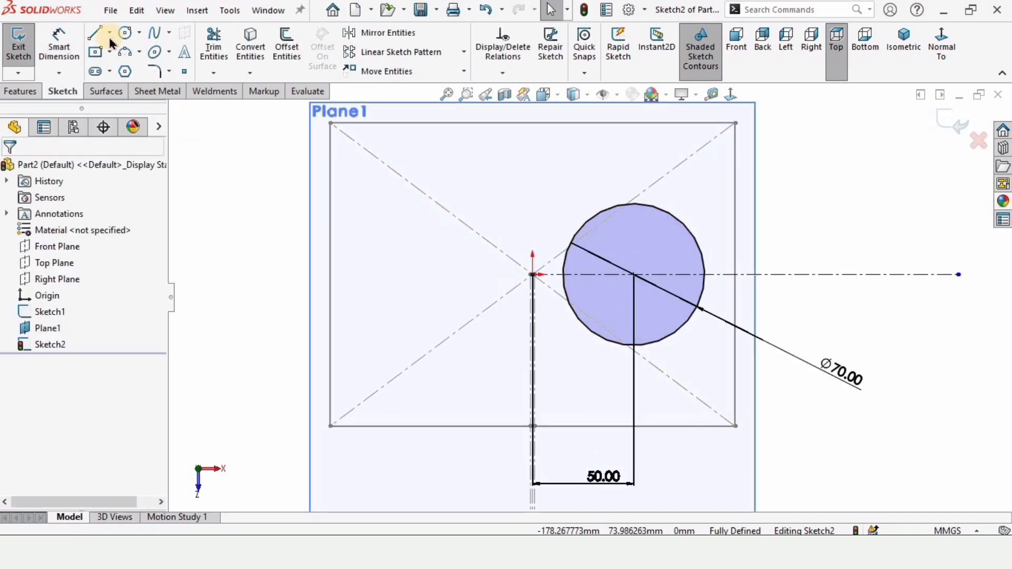
click(109, 33)
click(131, 71)
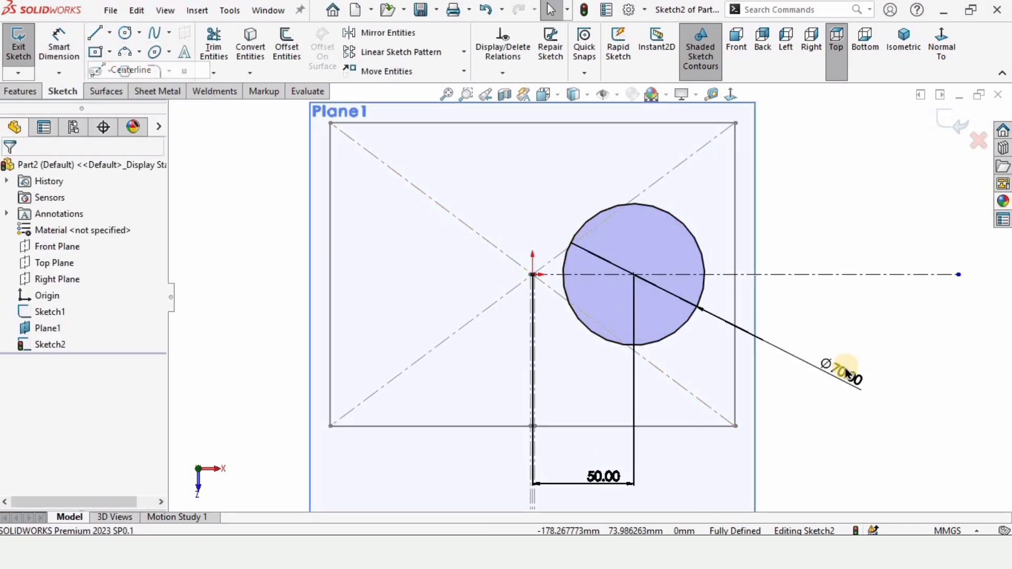
scroll(649, 300, down, 6)
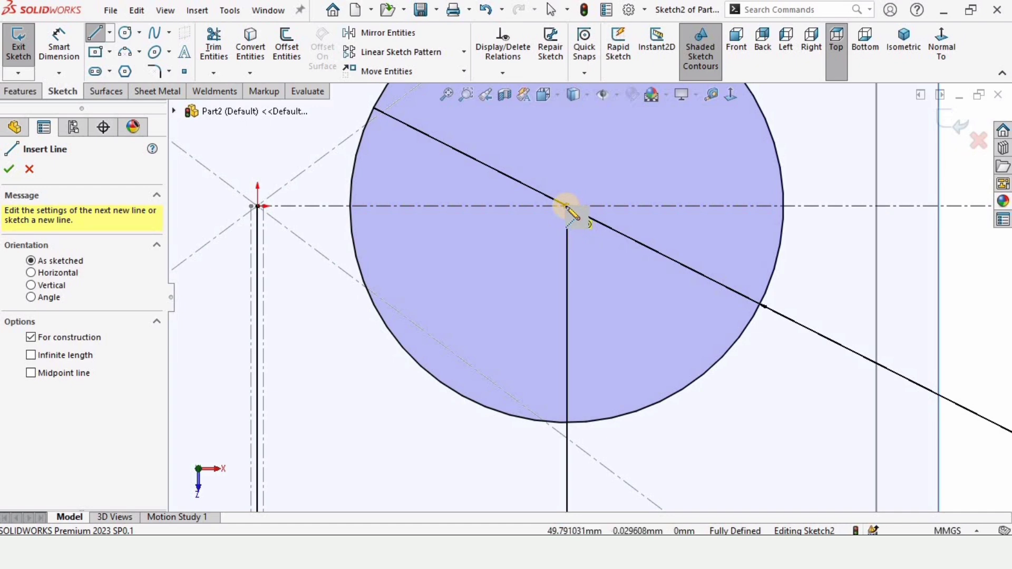
click(568, 207)
scroll(587, 295, up, 4)
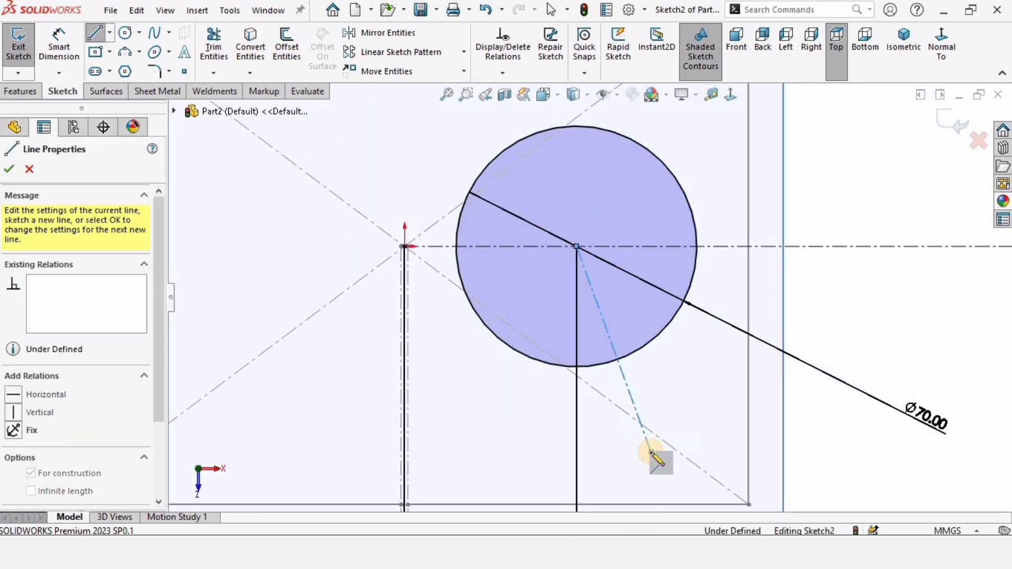
double_click(652, 452)
key(Escape)
key(Escape)
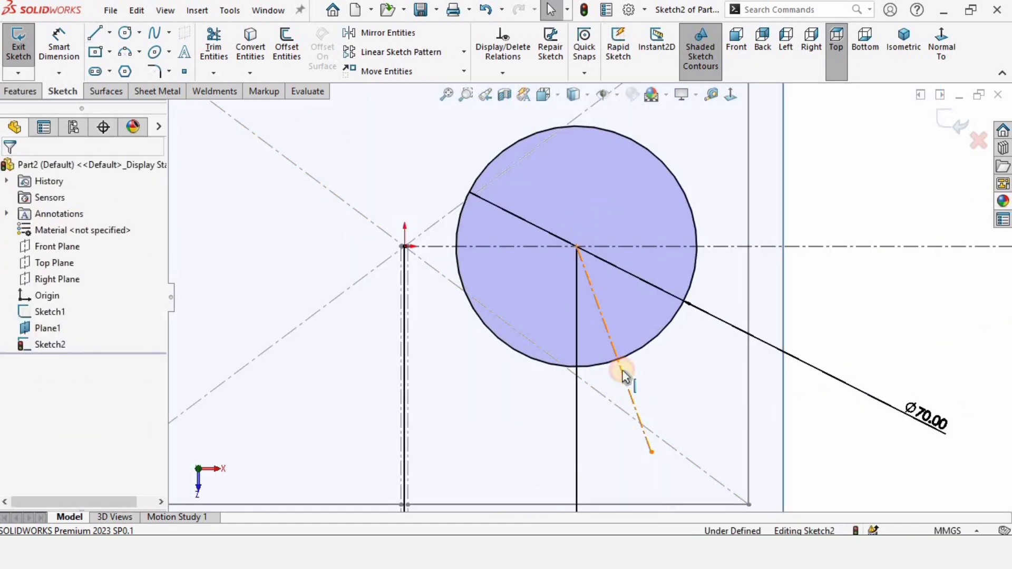
Add a Vertical relation to the slanted centerline below the circle's center
click(625, 376)
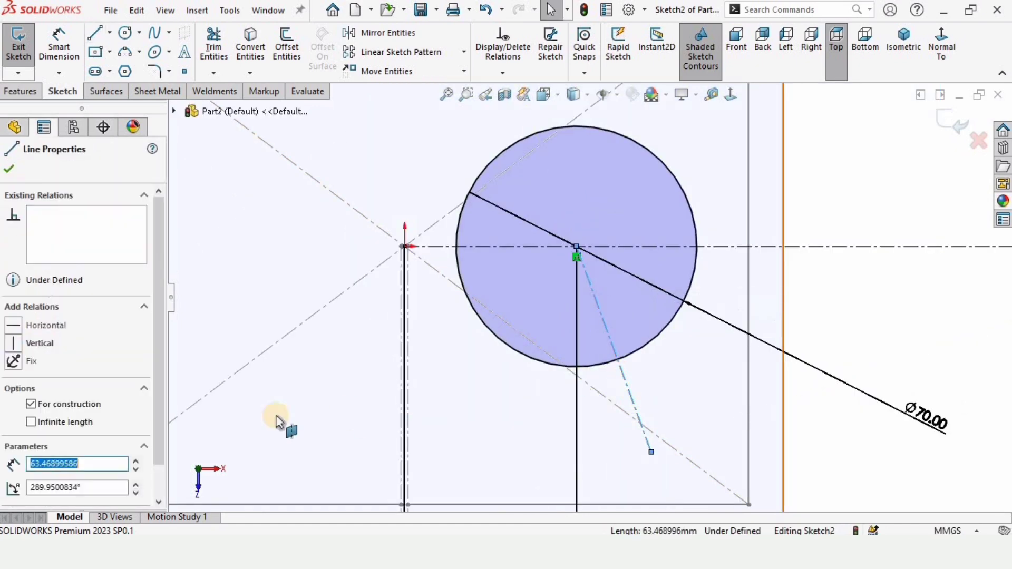
click(39, 343)
scroll(574, 375, down, 3)
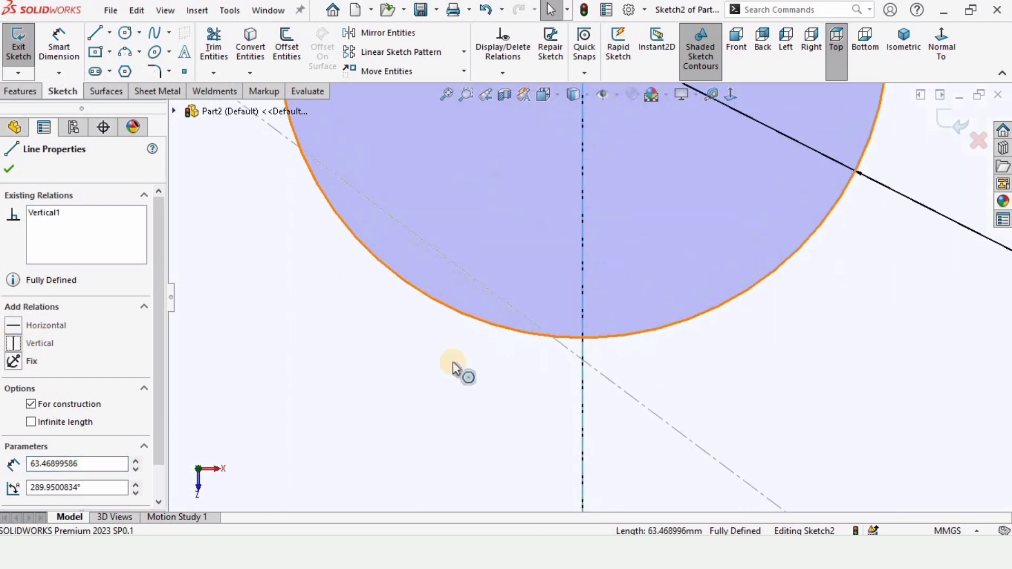
key(Escape)
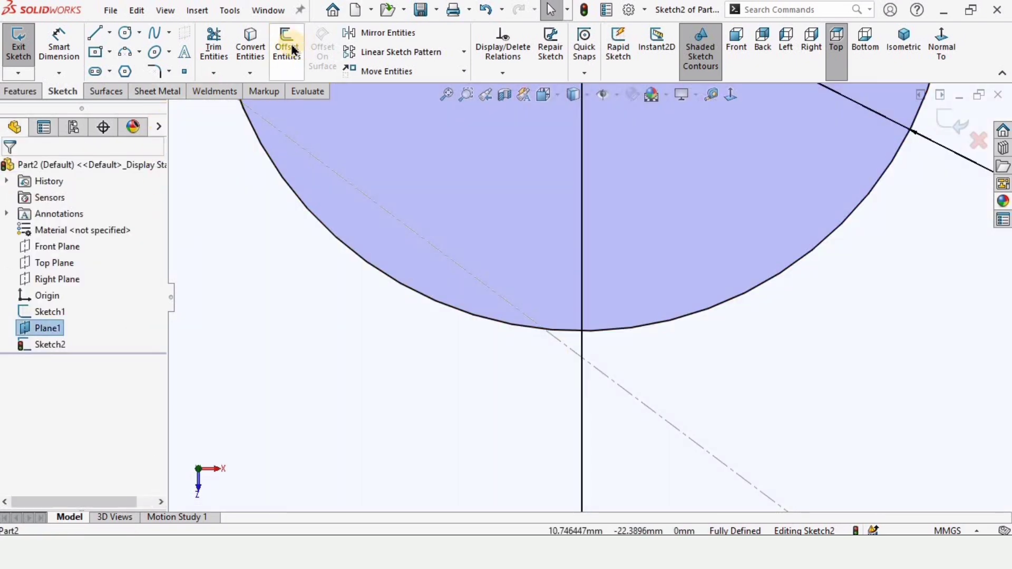
Offset the vertical centerline through the circle bi-directionally by 1 mm with dimensions added
click(289, 63)
scroll(527, 379, down, 2)
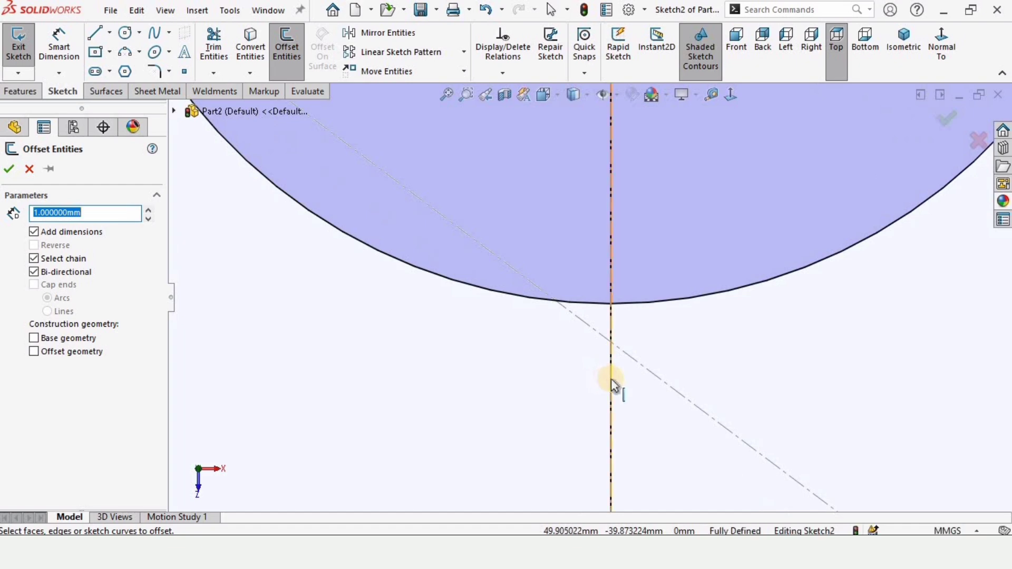
click(612, 384)
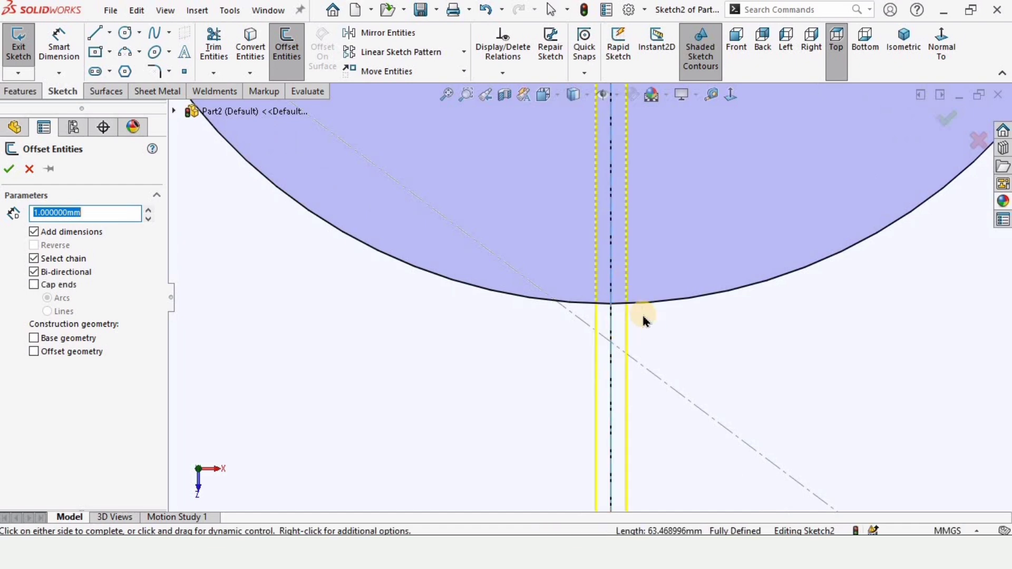
click(34, 272)
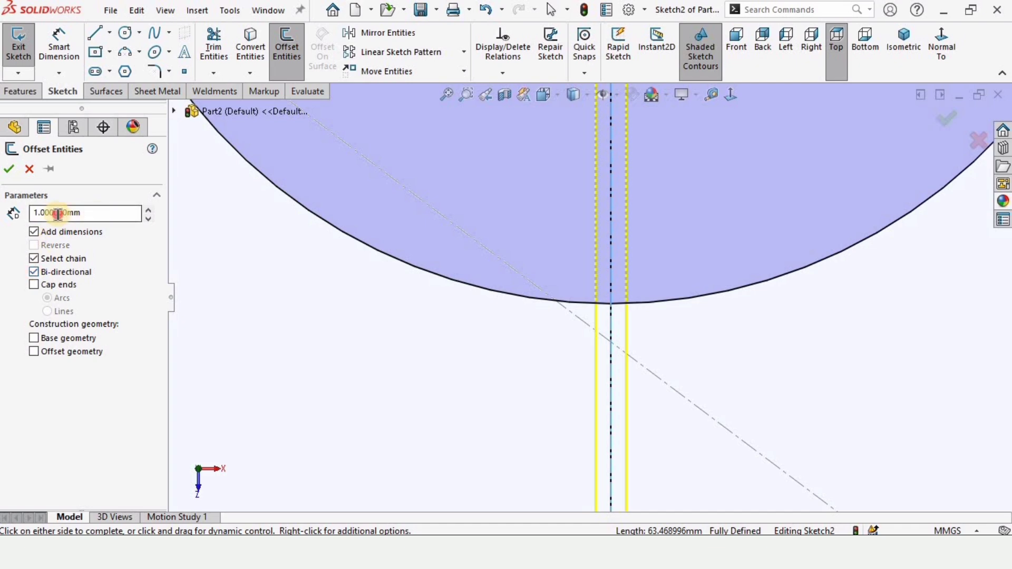
click(467, 343)
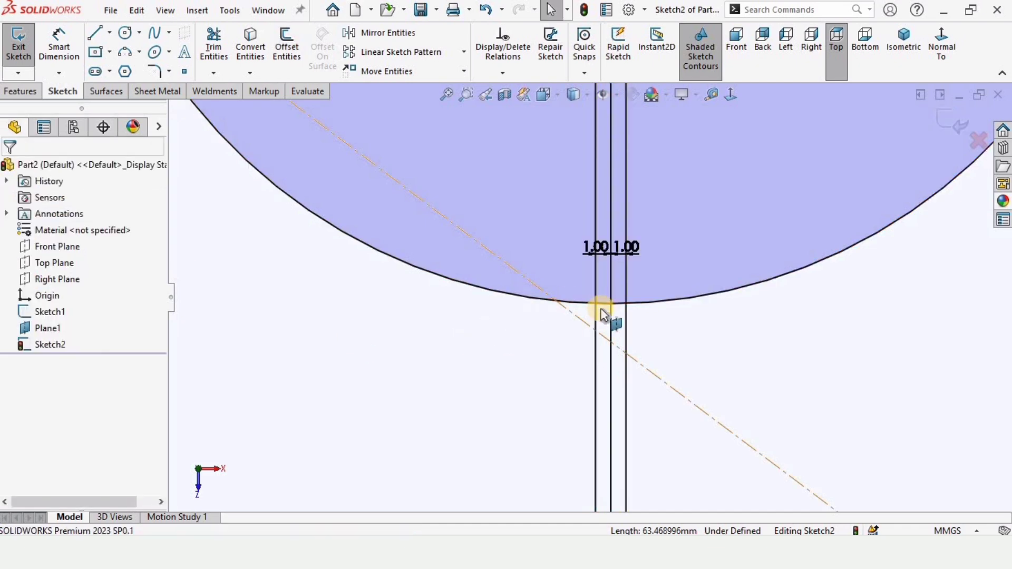
Power trim the circle's lower arc segments between the two offset lines to open a gap
scroll(673, 271, down, 5)
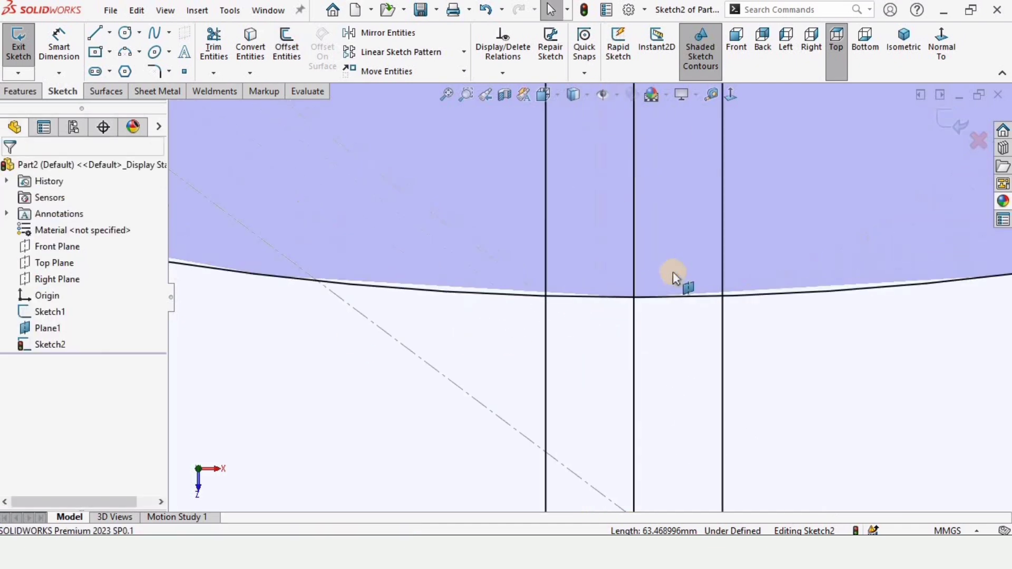
click(214, 47)
drag(689, 257, 691, 324)
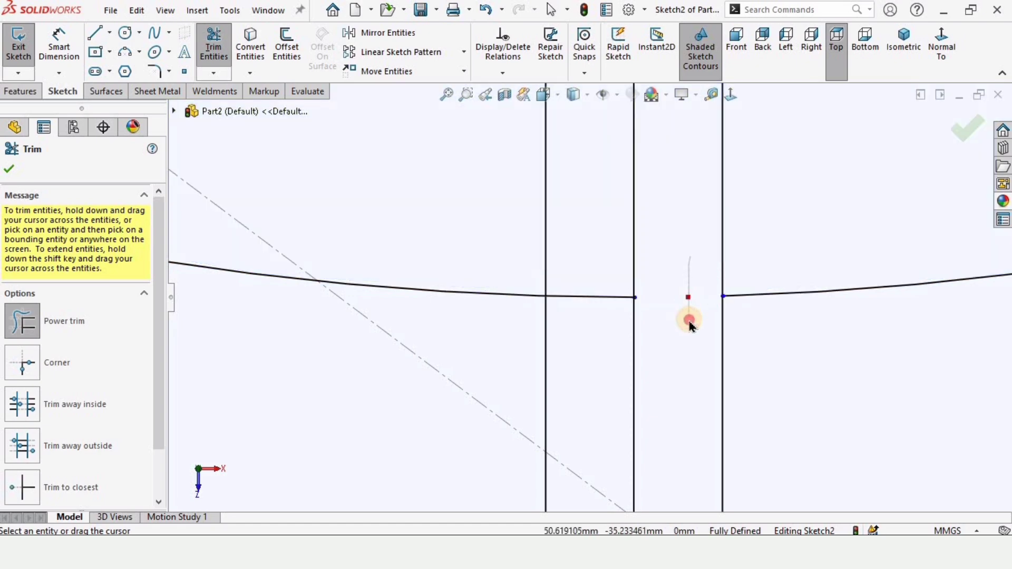
drag(609, 198, 610, 331)
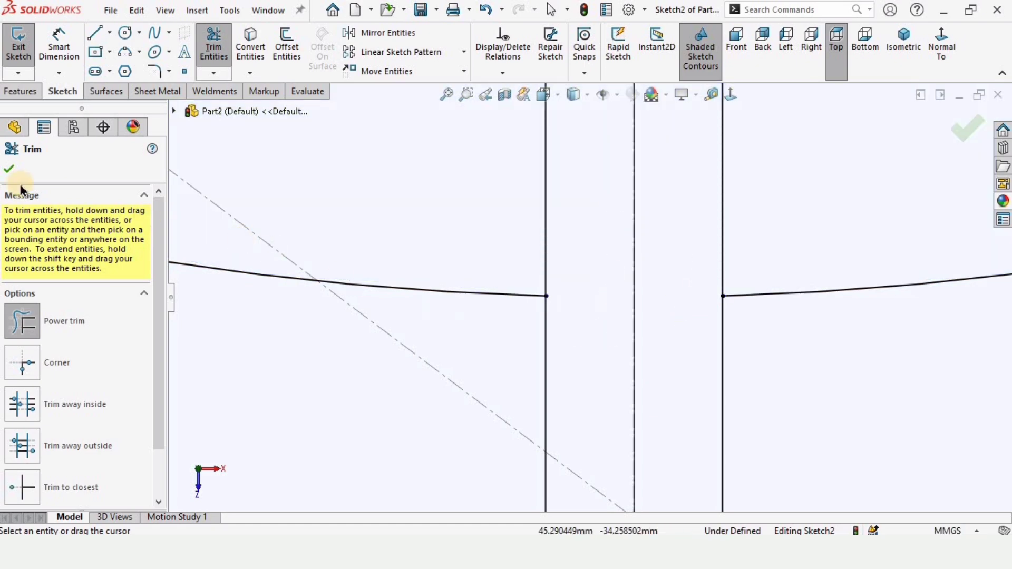
click(11, 171)
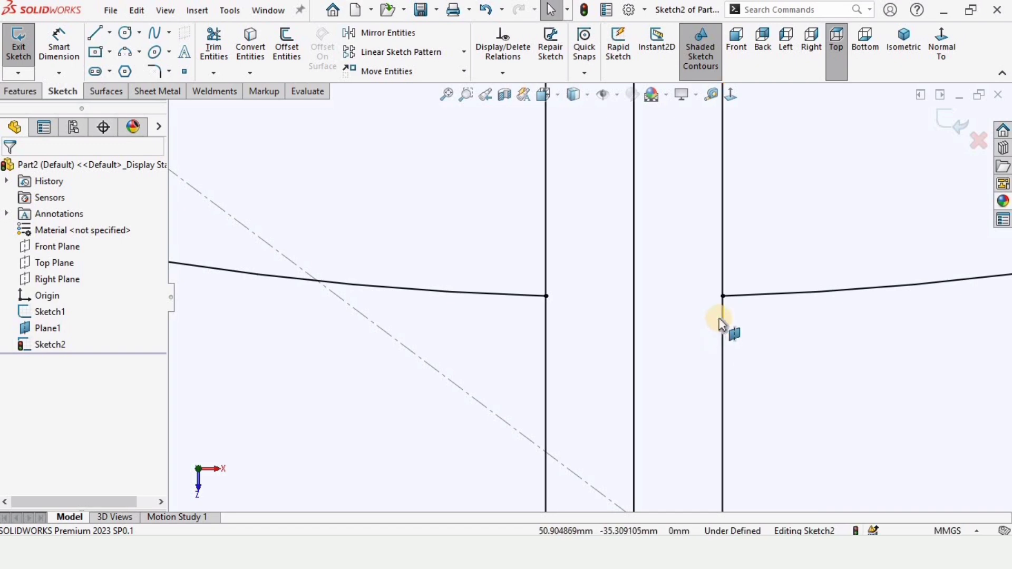
Convert the two vertical offset lines beside the circle's gap to construction geometry
click(724, 296)
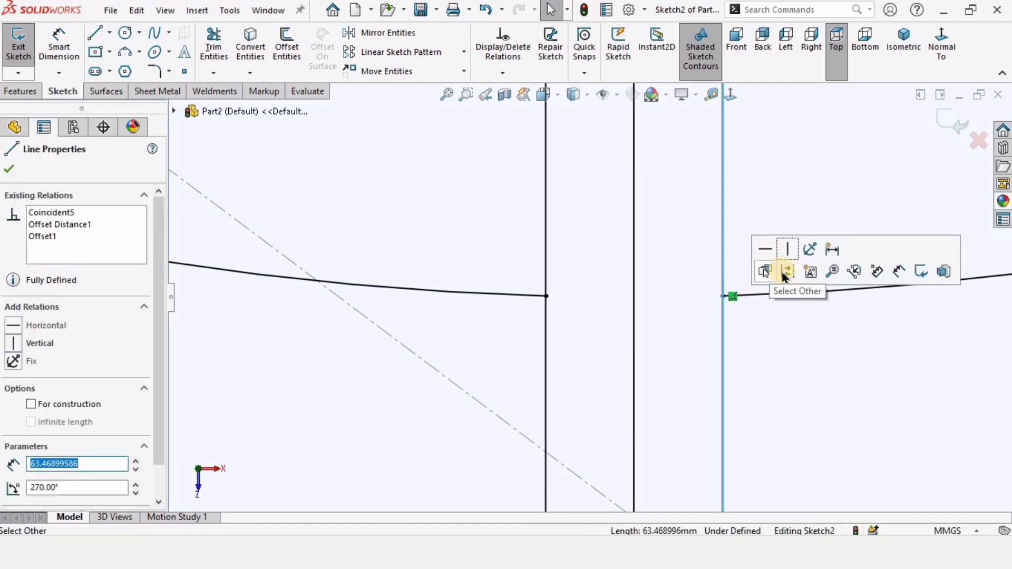
click(762, 268)
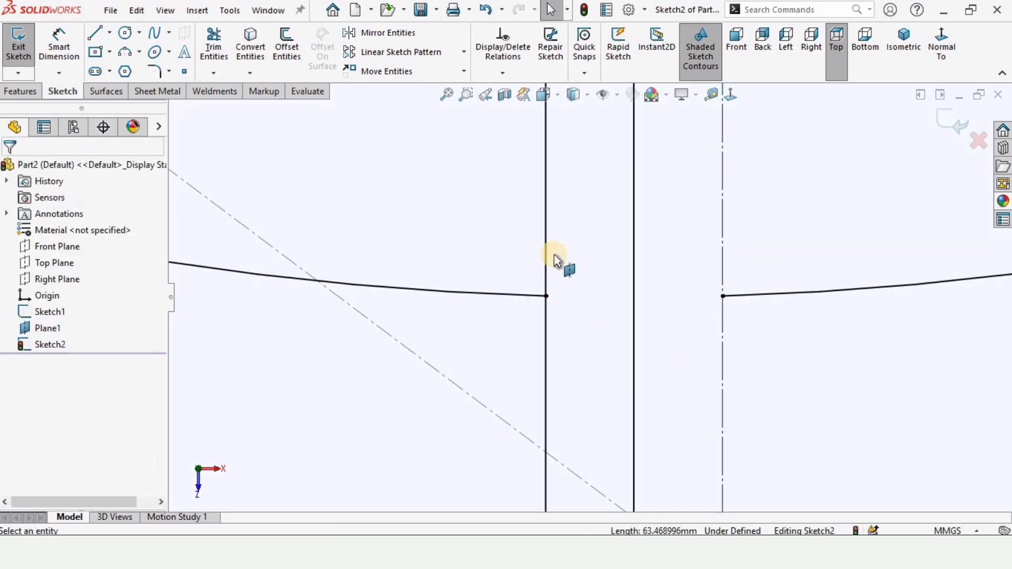
click(608, 255)
click(615, 194)
scroll(588, 296, up, 3)
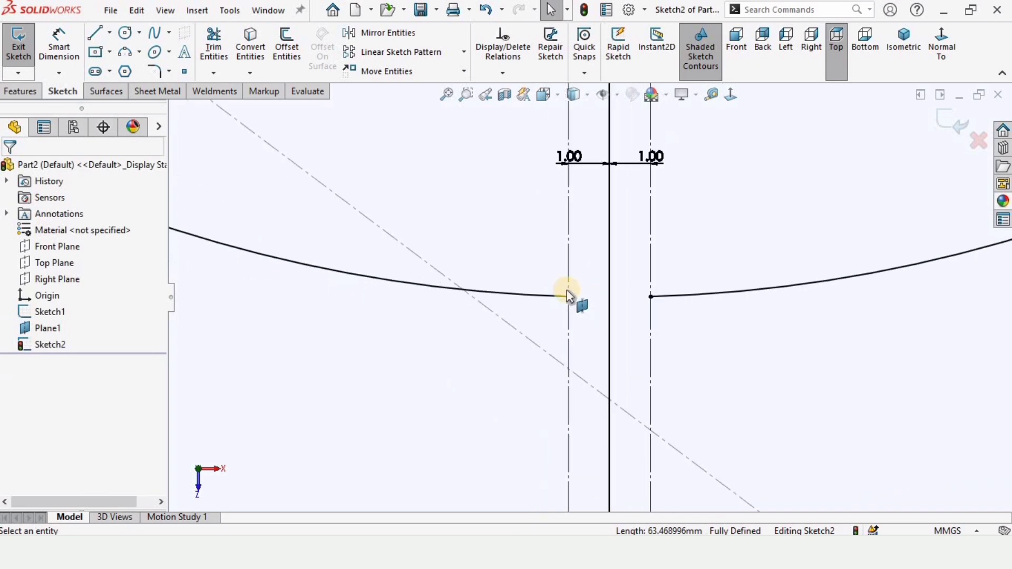
scroll(569, 296, up, 5)
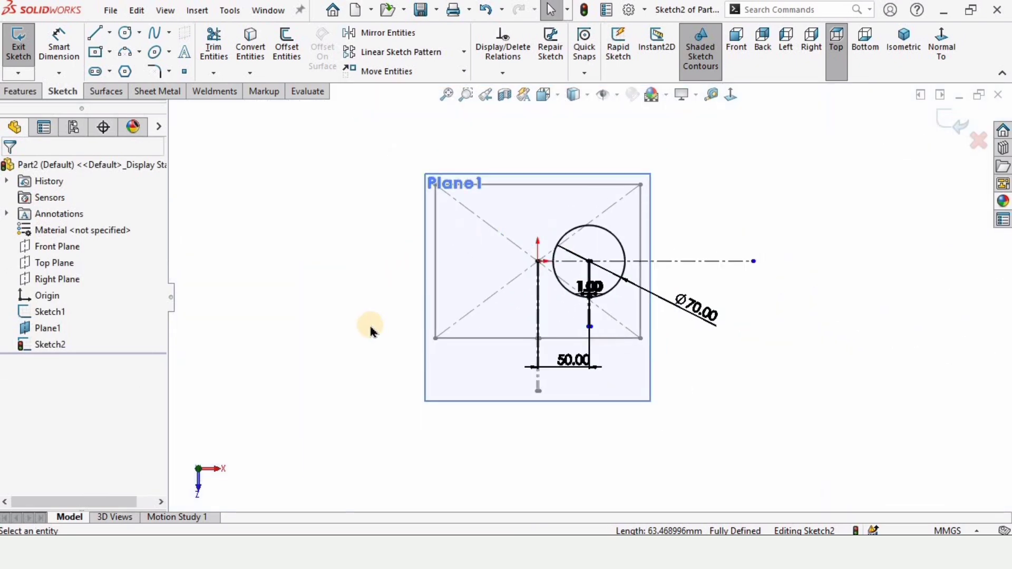
Exit the circle sketch and hide its offset reference plane
click(942, 126)
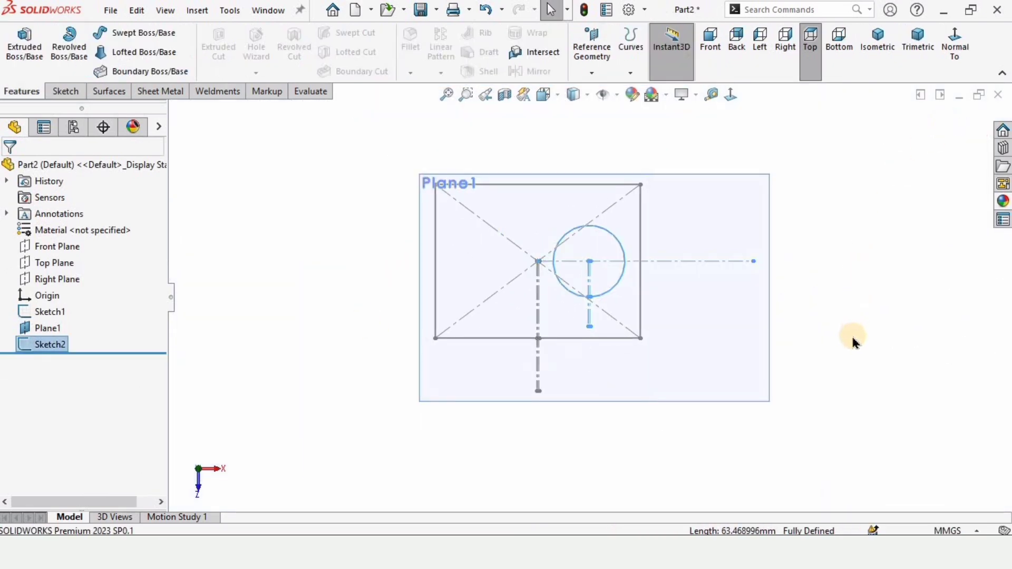
middle_drag(869, 331, 878, 330)
click(758, 385)
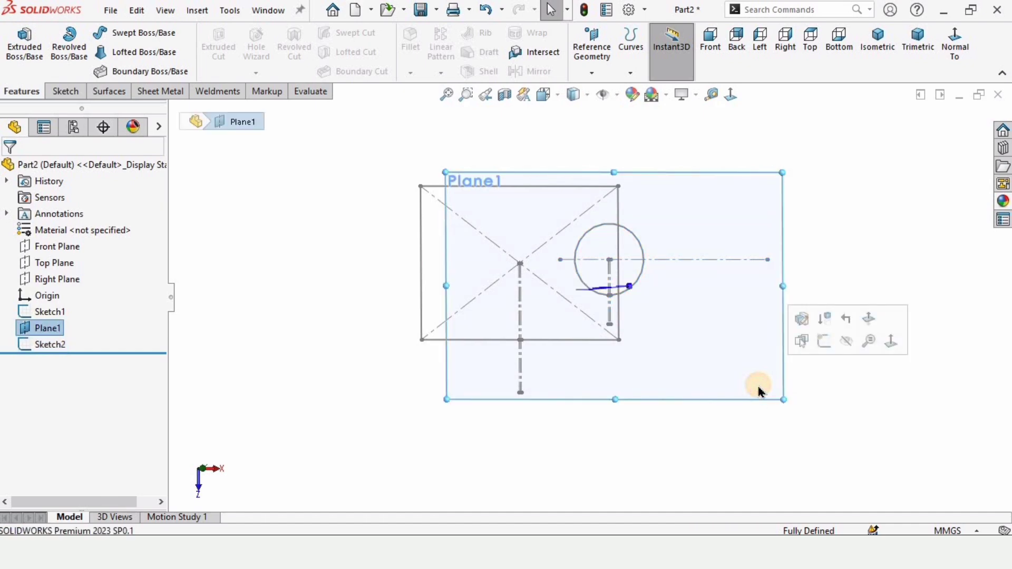
click(846, 347)
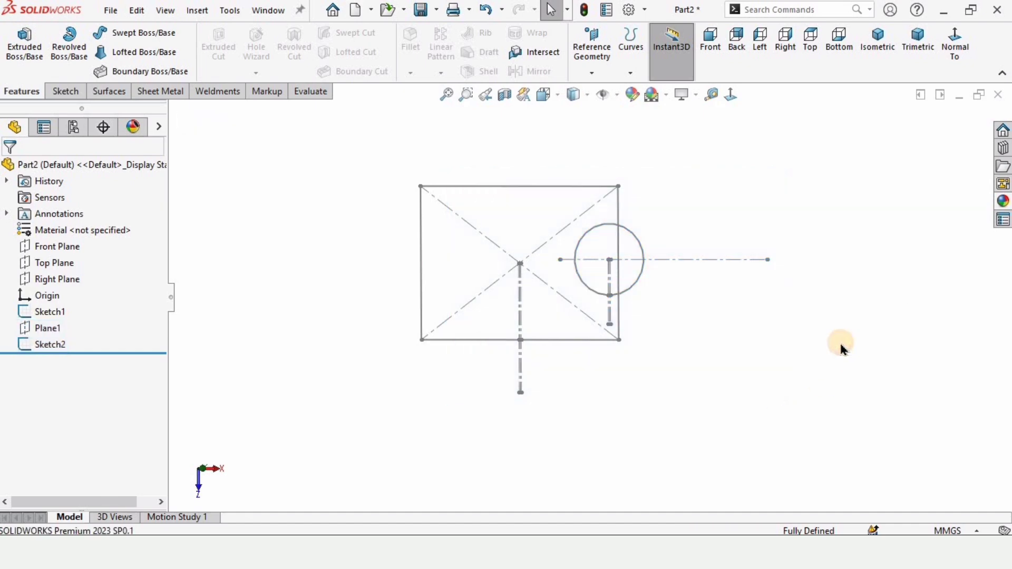
middle_drag(547, 216, 385, 283)
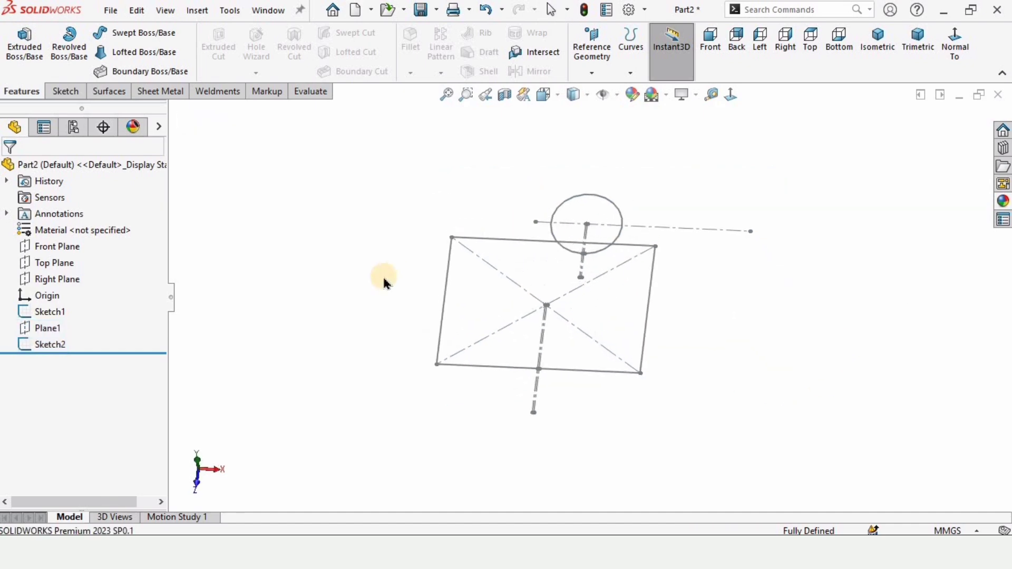
right_click(9, 90)
mouse_move(161, 132)
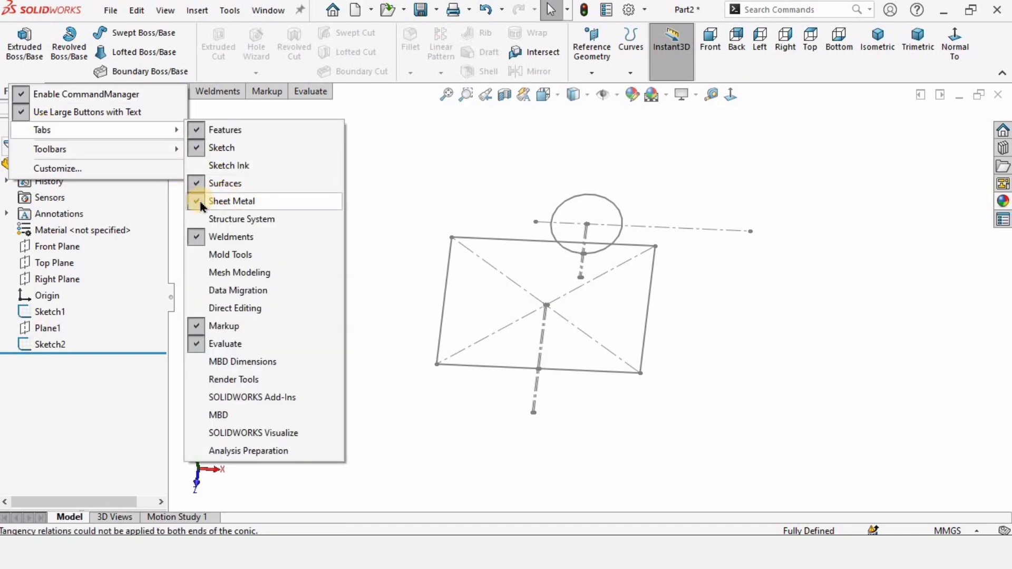
click(434, 198)
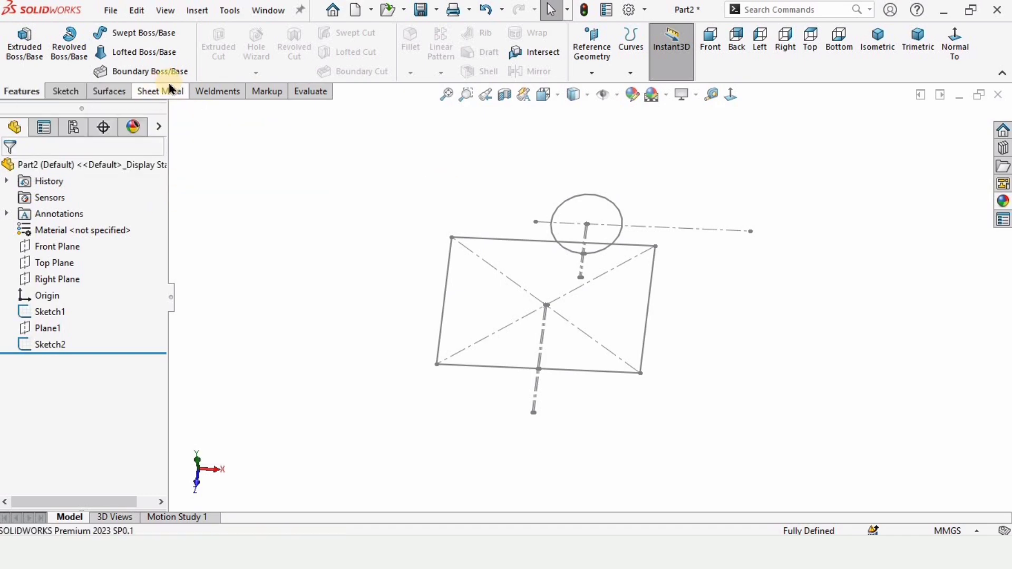
Start a sheet metal Lofted-Bend using the gapped rectangle and the gapped circle as profiles
click(159, 93)
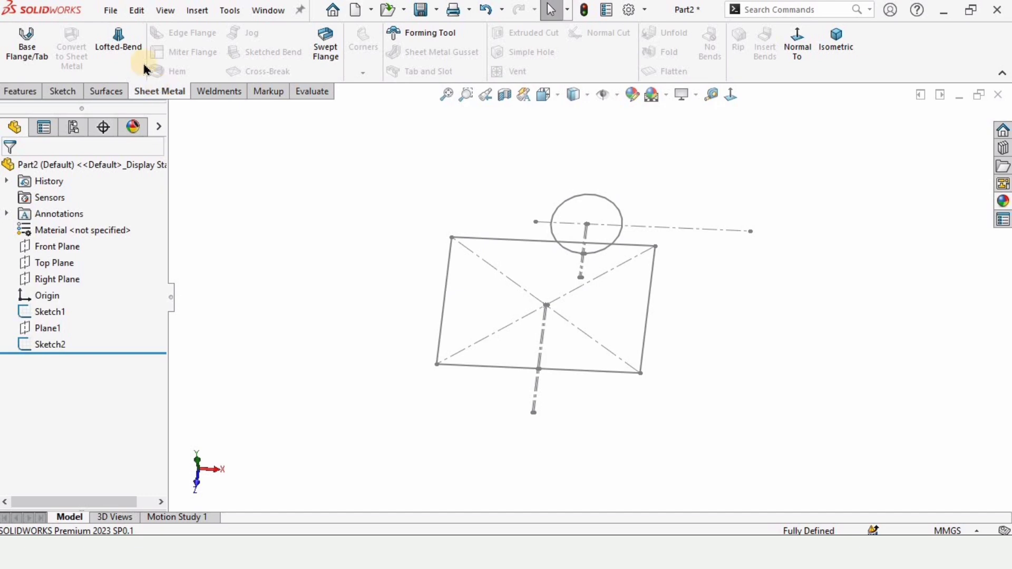
click(133, 44)
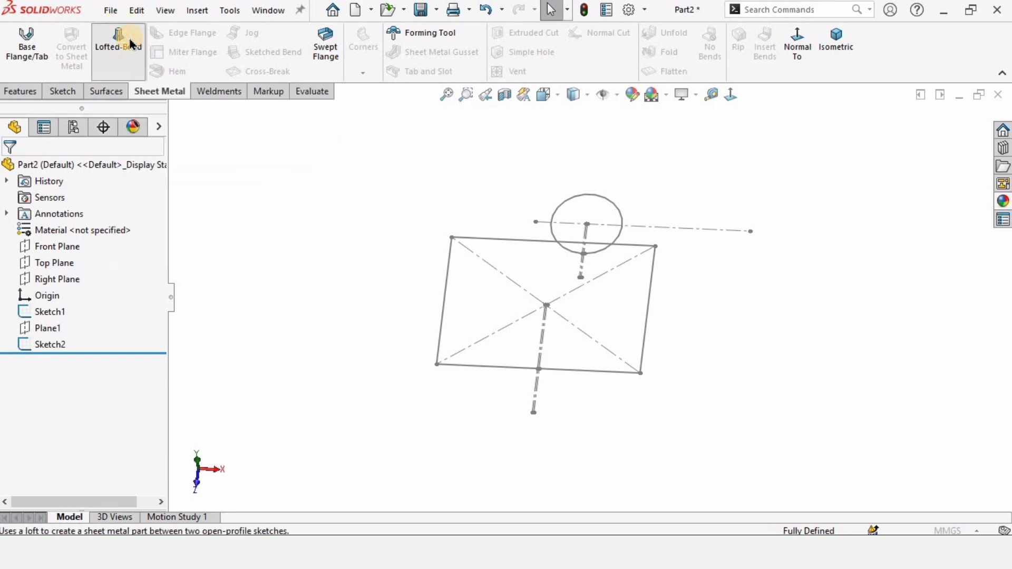
drag(160, 224, 158, 252)
click(96, 276)
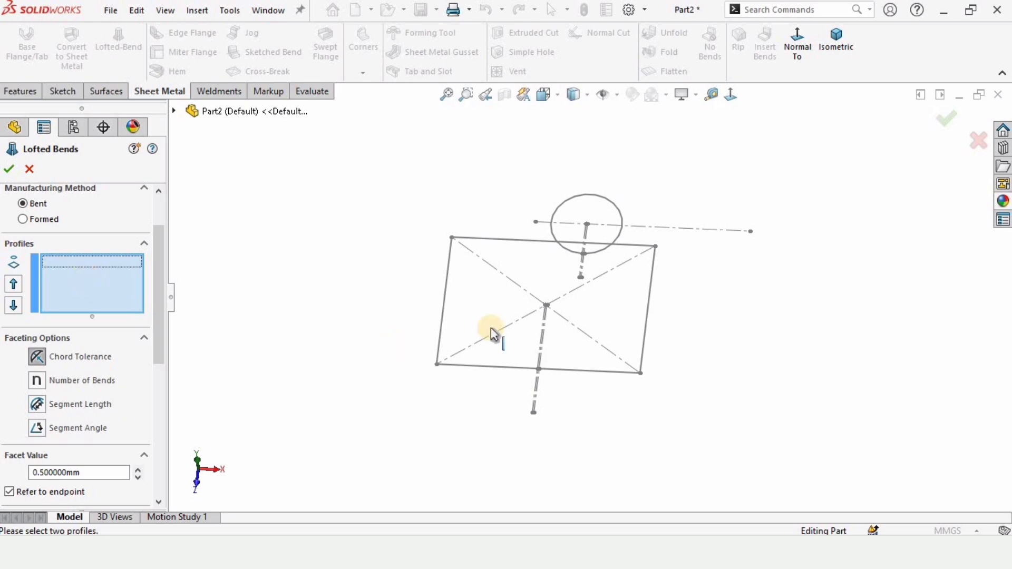
scroll(488, 280, down, 2)
click(494, 217)
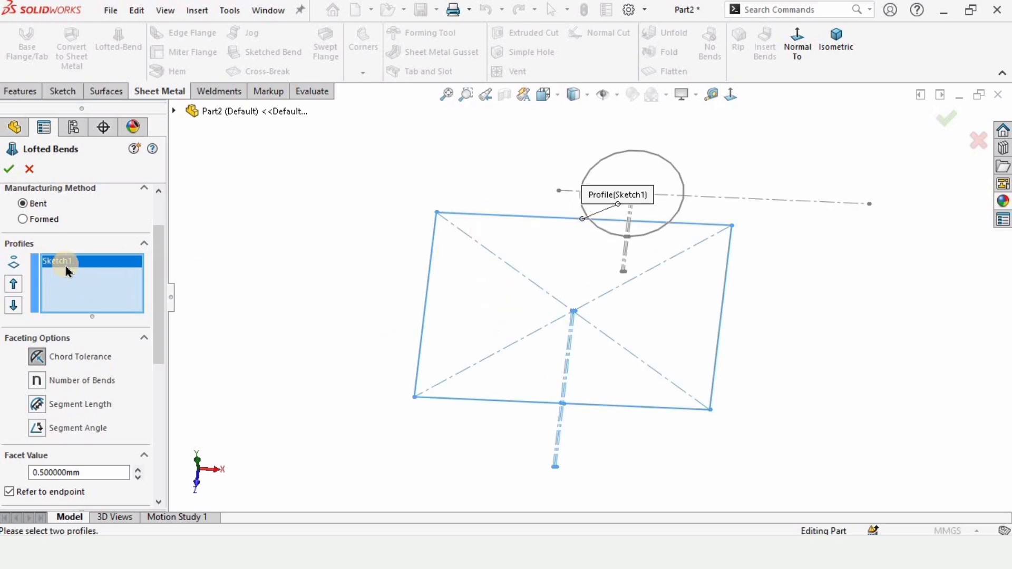
click(638, 157)
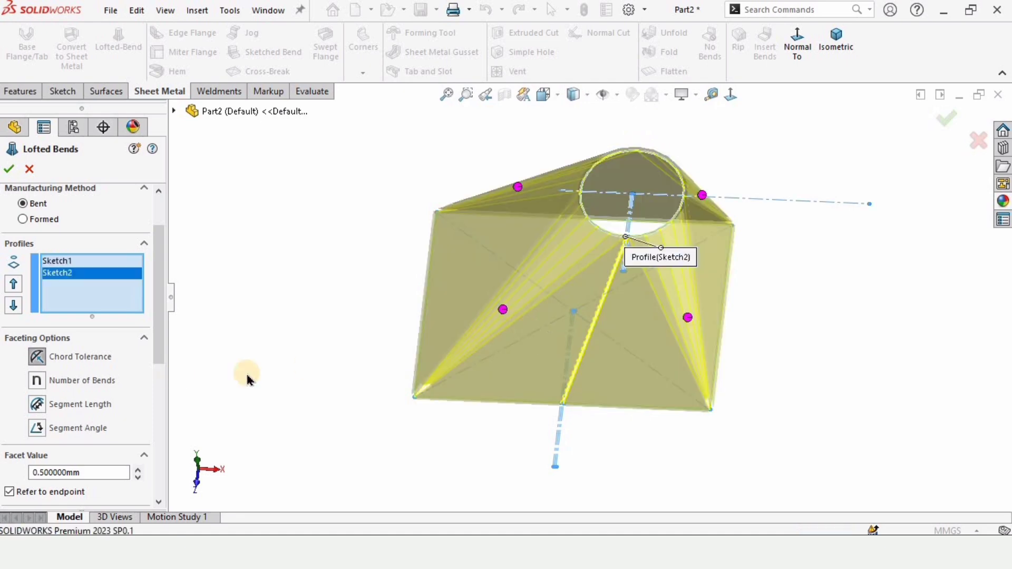
middle_drag(659, 306, 615, 267)
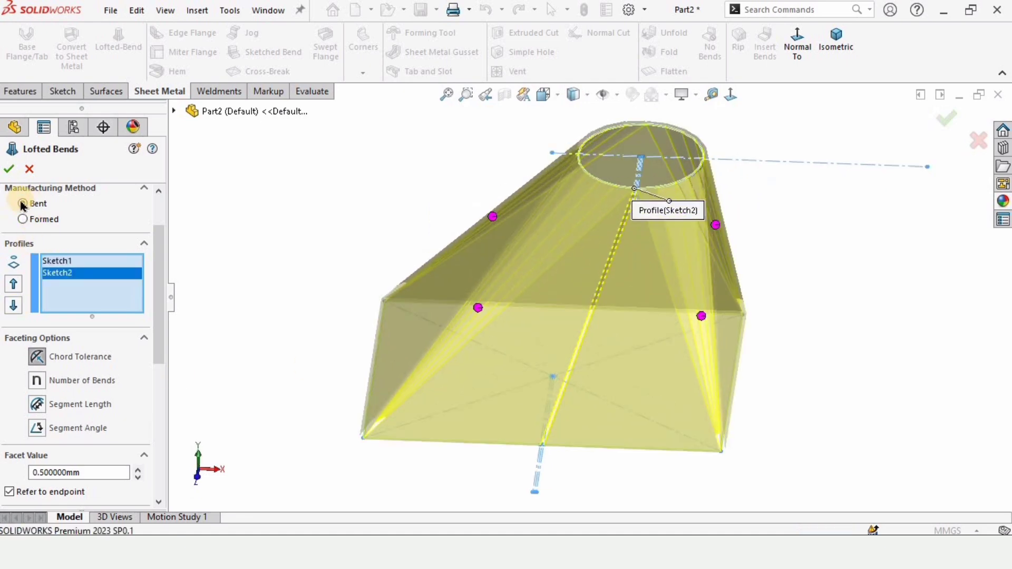
Set the lofted bend's sheet metal thickness to 3 mm
drag(163, 274, 166, 367)
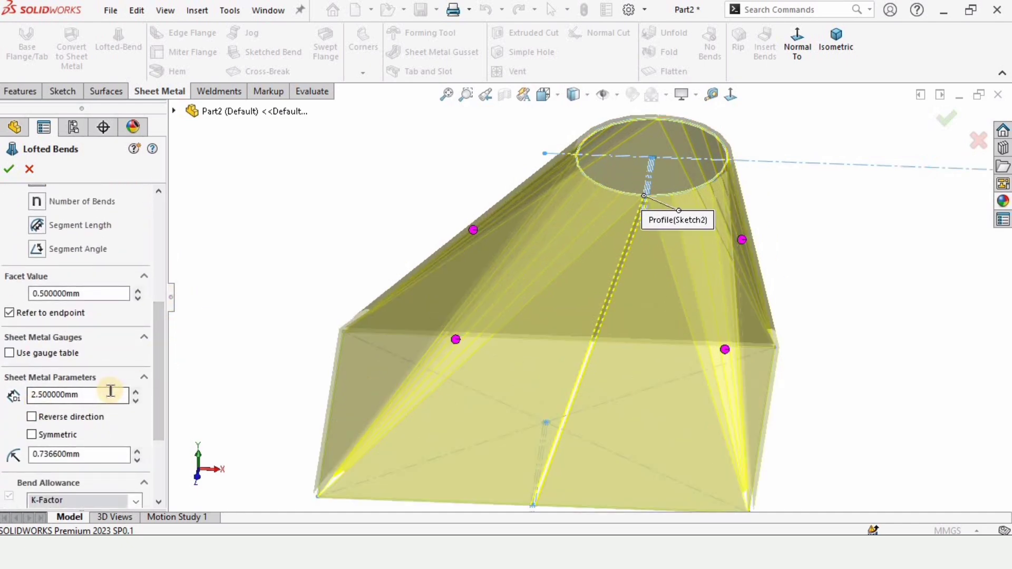
double_click(41, 394)
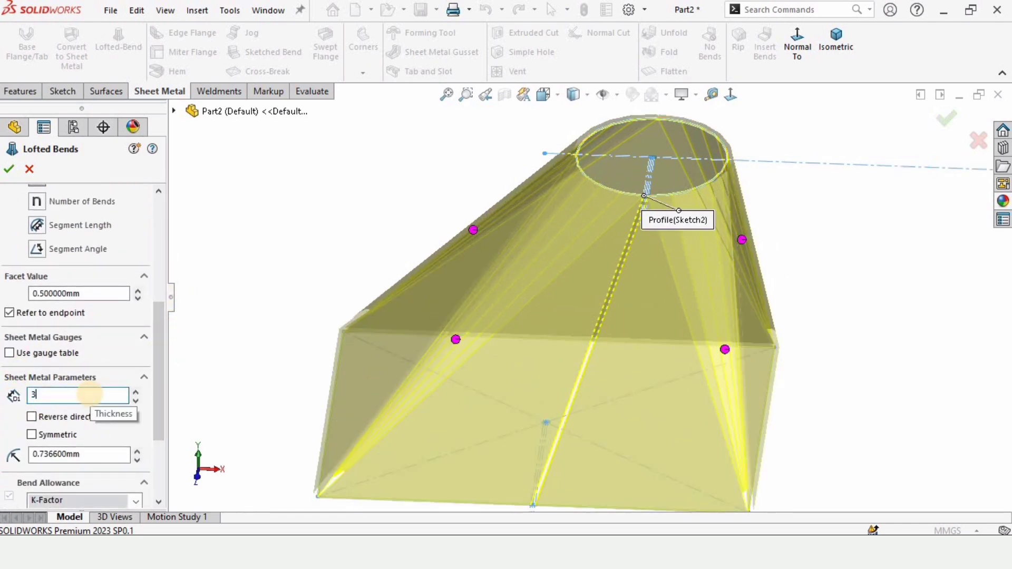
key(Return)
scroll(514, 222, down, 3)
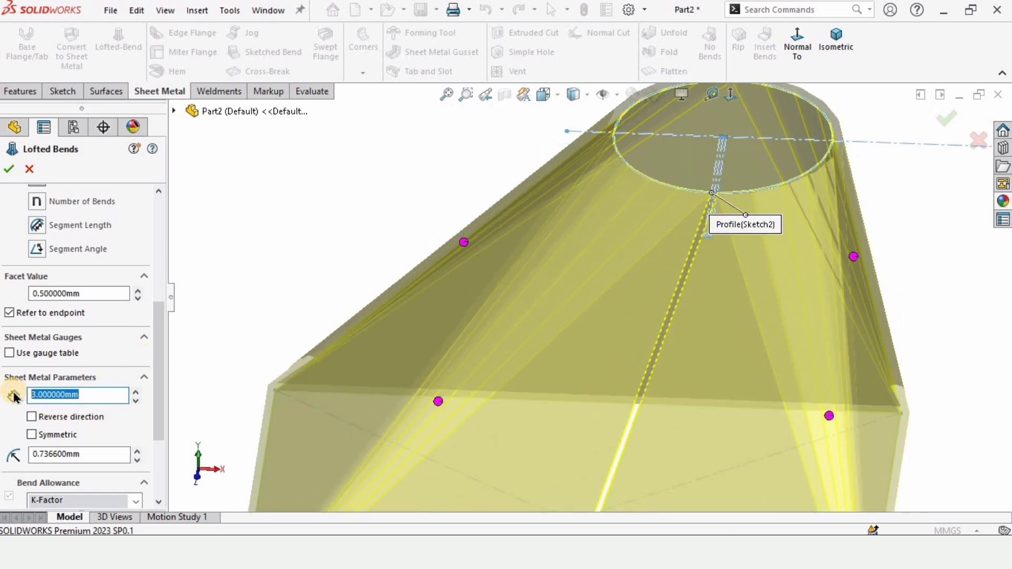
Complete the lofted bend with a 3 mm thickness and apply the chromium plate appearance to the part
text(8)
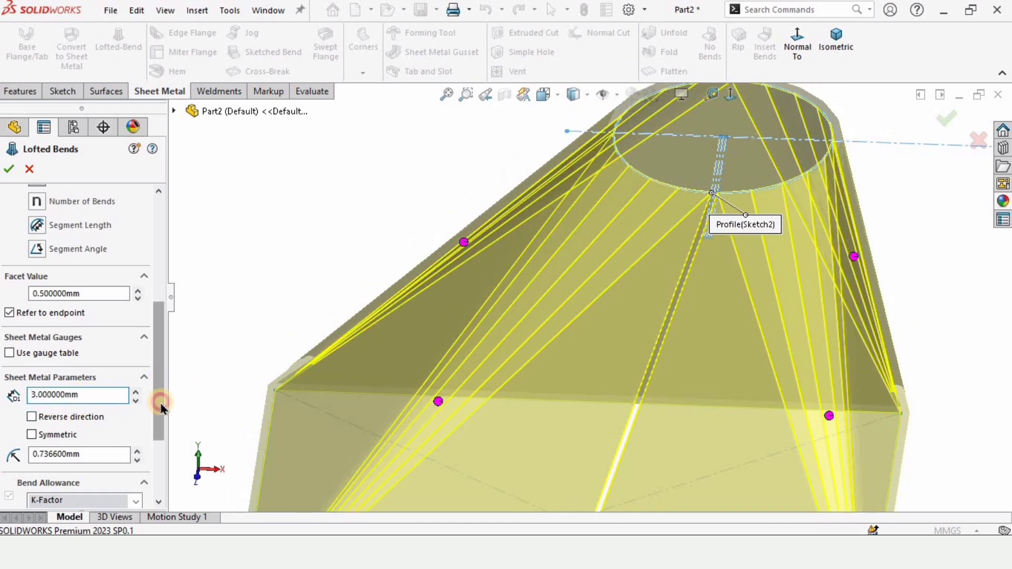
drag(161, 409, 157, 248)
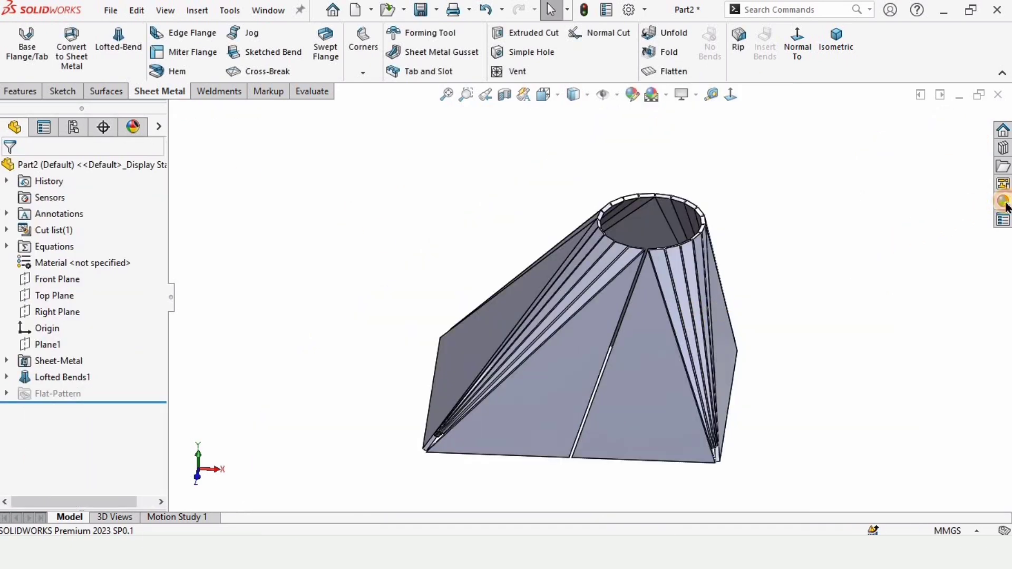
click(1005, 203)
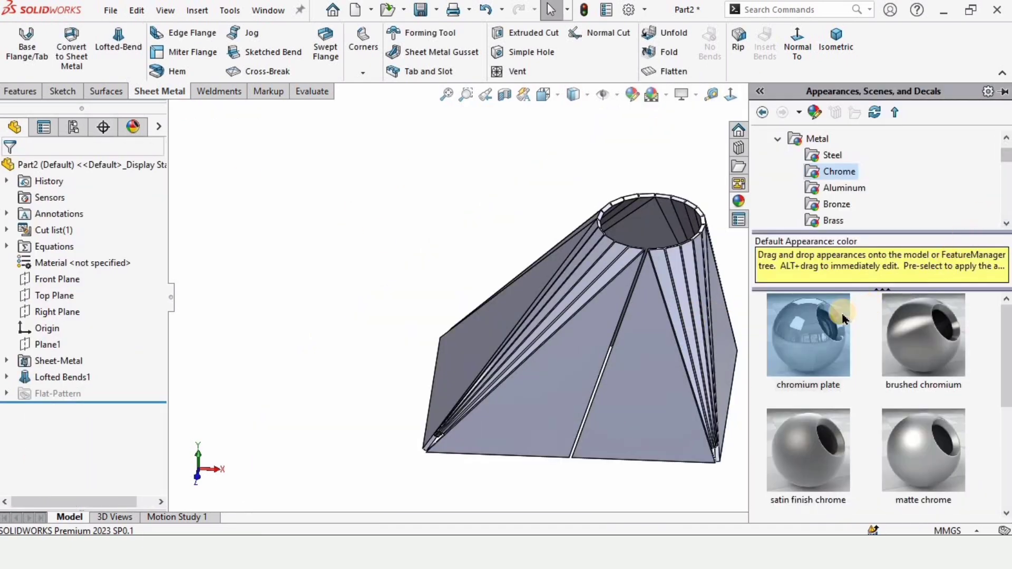
drag(807, 322, 721, 336)
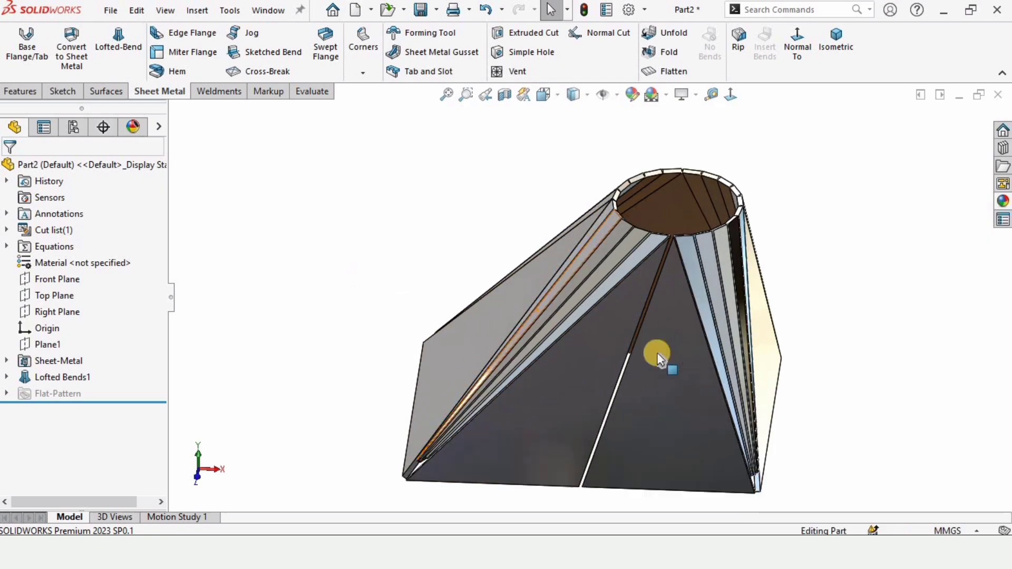
Flatten the lofted bend and examine the bend lines and outline of its flat pattern from both sides
middle_drag(656, 355, 653, 486)
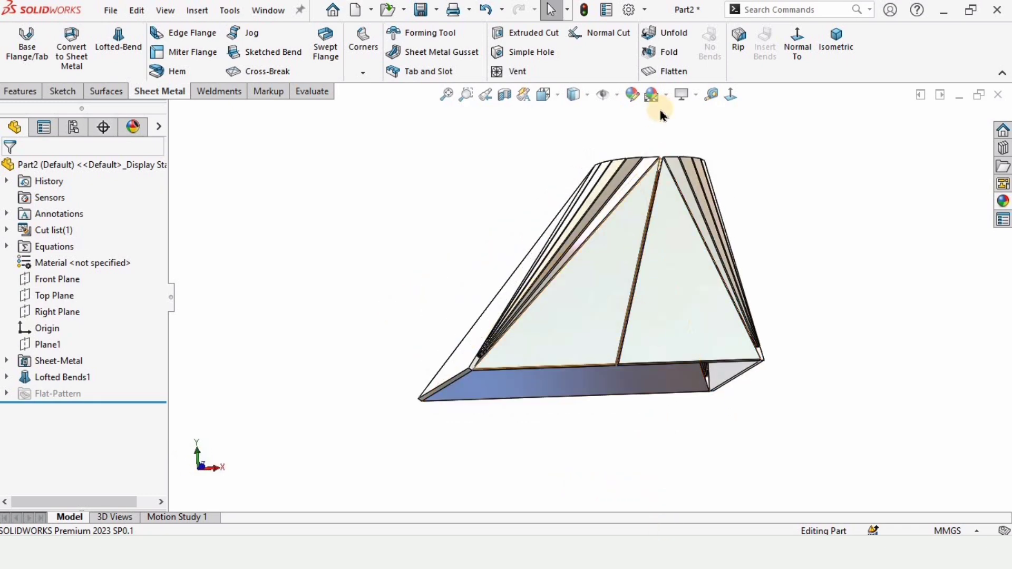
click(668, 71)
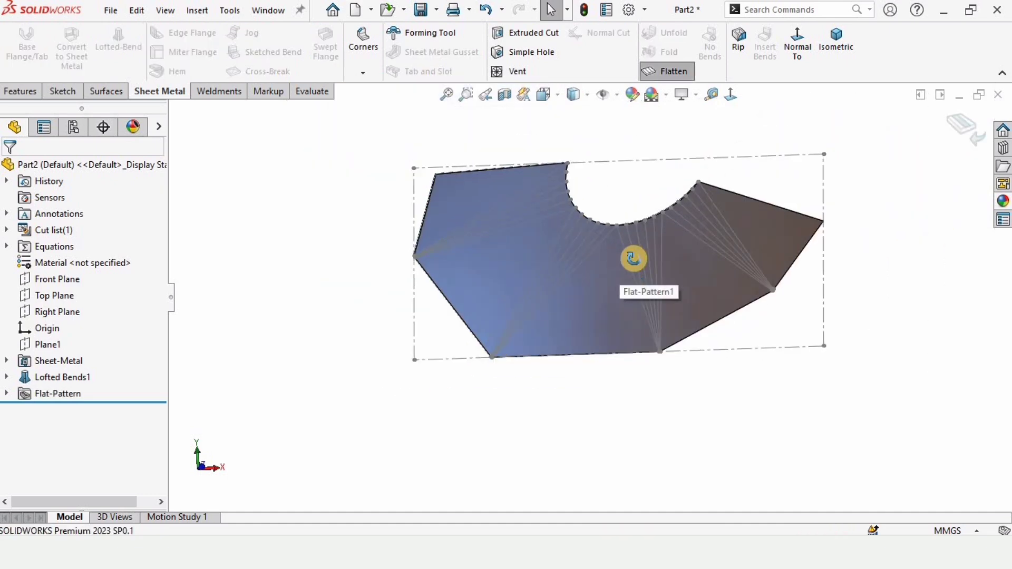
middle_drag(635, 258, 826, 269)
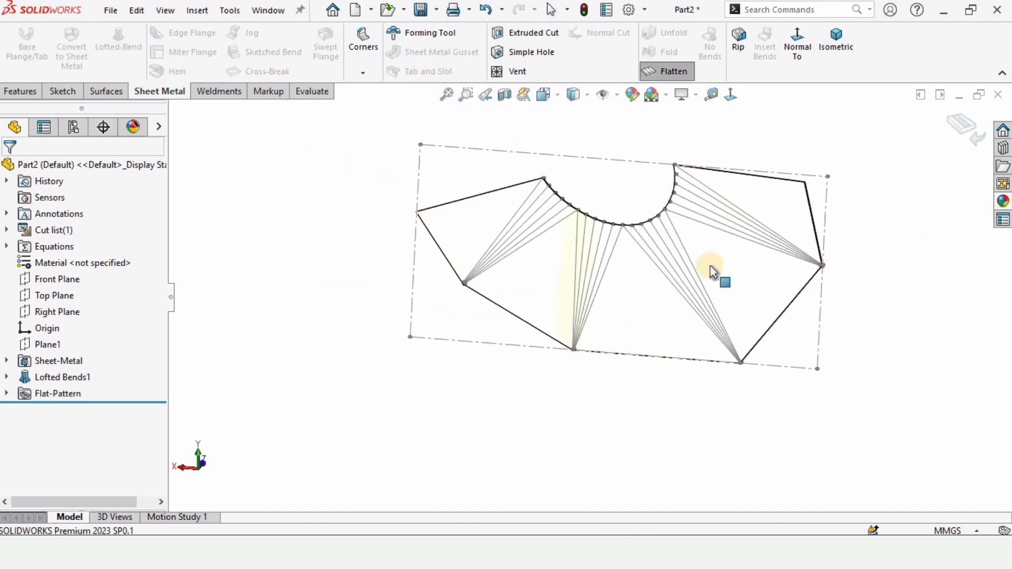
scroll(671, 255, down, 2)
mouse_move(697, 255)
middle_down()
mouse_move(709, 255)
mouse_move(662, 266)
mouse_move(697, 255)
middle_up()
click(697, 258)
middle_drag(602, 273, 952, 146)
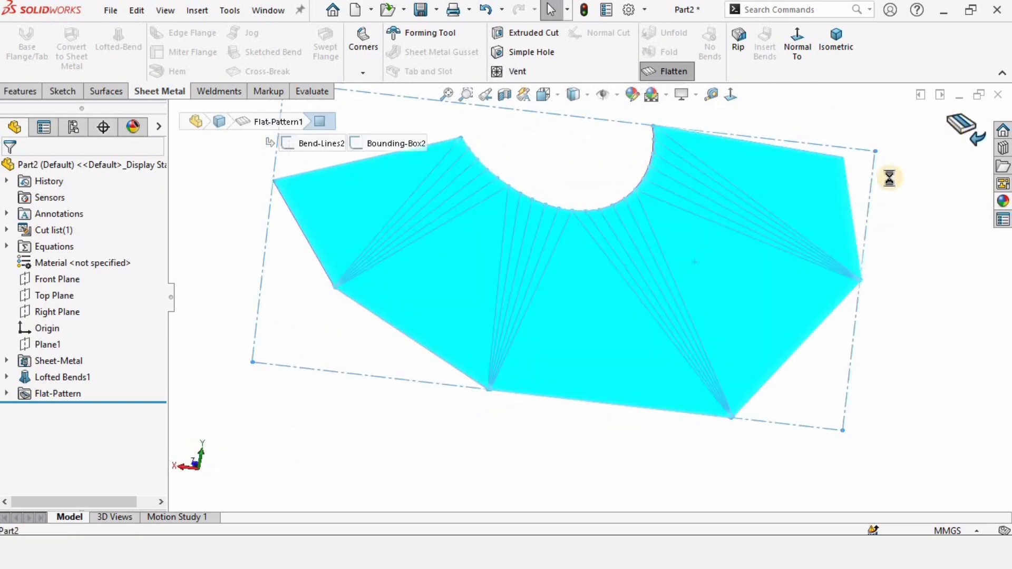